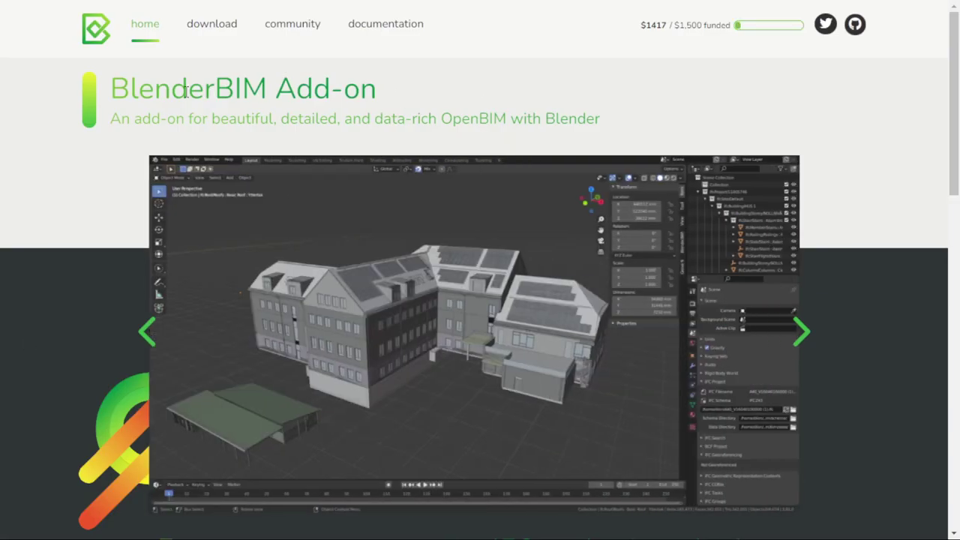
Step: Browse the BlenderBIM home page to review the add-on's features
{"action": "scroll", "coordinate": [375, 176], "scroll_direction": "down", "scroll_amount": 5}
{"action": "scroll", "coordinate": [375, 176], "scroll_direction": "up", "scroll_amount": 5}
{"action": "scroll", "coordinate": [375, 176], "scroll_direction": "down", "scroll_amount": 1}
{"action": "scroll", "coordinate": [375, 177], "scroll_direction": "down", "scroll_amount": 3}
{"action": "scroll", "coordinate": [375, 177], "scroll_direction": "up", "scroll_amount": 4}
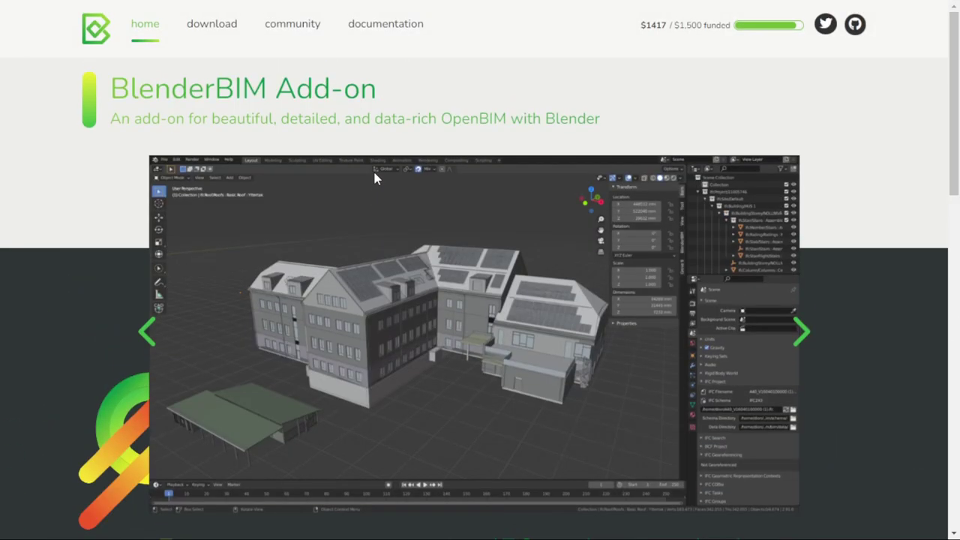
{"action": "scroll", "coordinate": [403, 171], "scroll_direction": "down", "scroll_amount": 5}
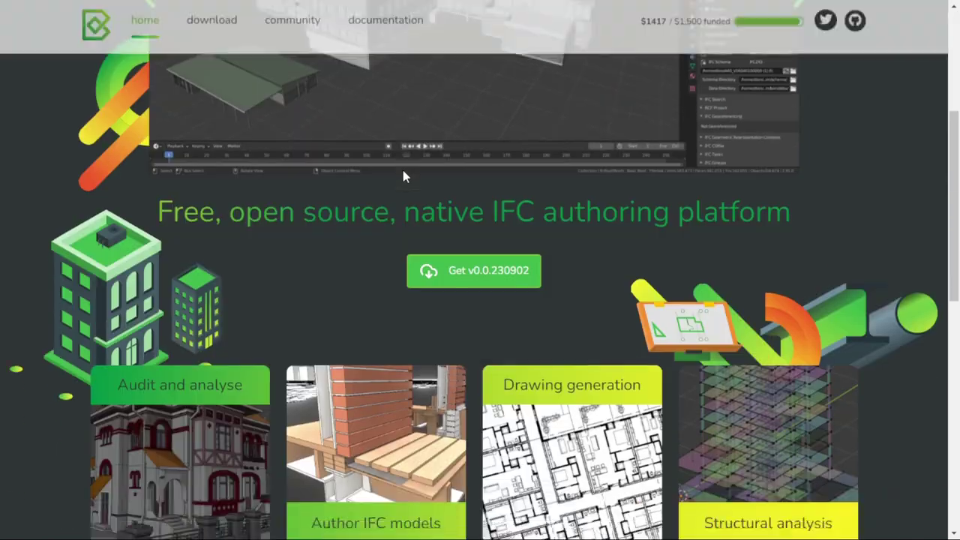
{"action": "scroll", "coordinate": [402, 170], "scroll_direction": "down", "scroll_amount": 3}
{"action": "scroll", "coordinate": [540, 172], "scroll_direction": "down", "scroll_amount": 3}
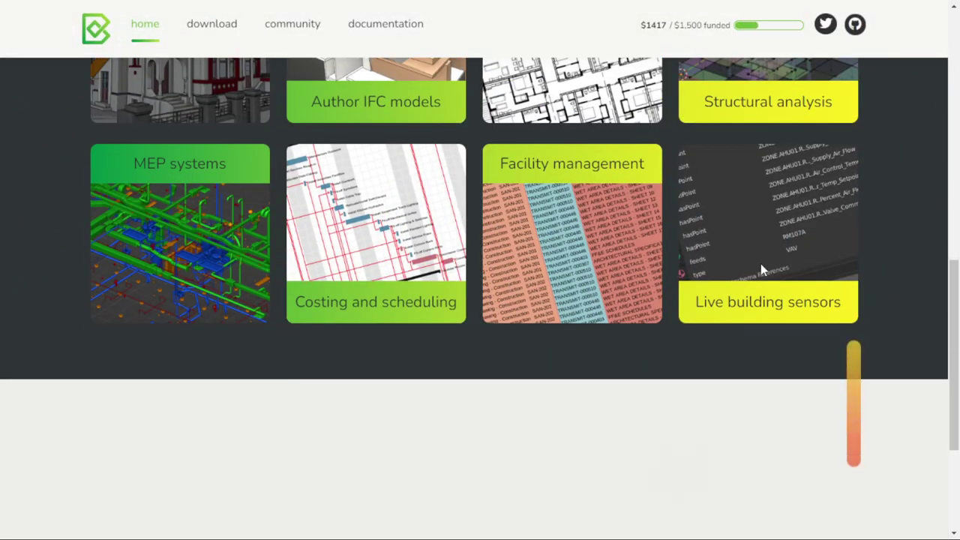
{"action": "scroll", "coordinate": [695, 264], "scroll_direction": "up", "scroll_amount": 2}
{"action": "scroll", "coordinate": [565, 211], "scroll_direction": "up", "scroll_amount": 4}
{"action": "scroll", "coordinate": [823, 292], "scroll_direction": "down", "scroll_amount": 3}
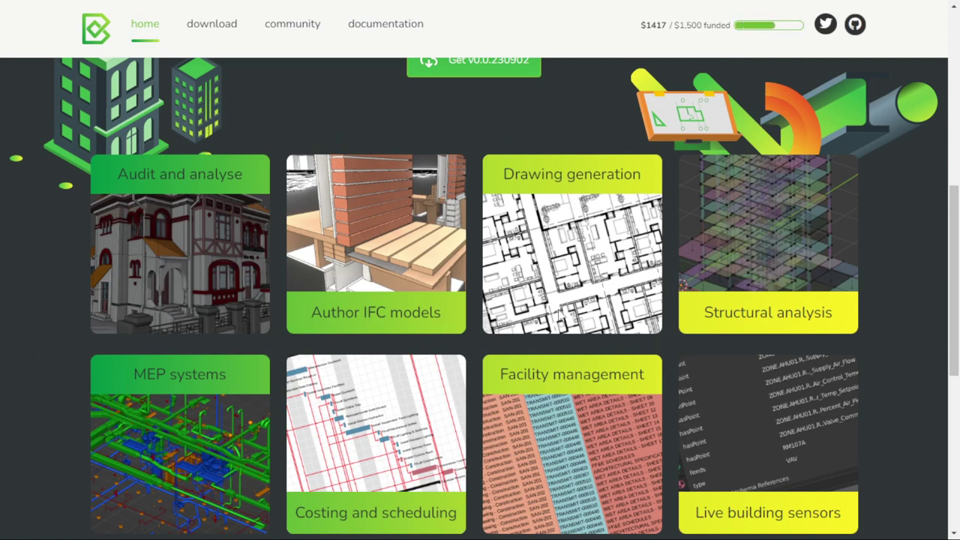
{"action": "scroll", "coordinate": [209, 267], "scroll_direction": "down", "scroll_amount": 3}
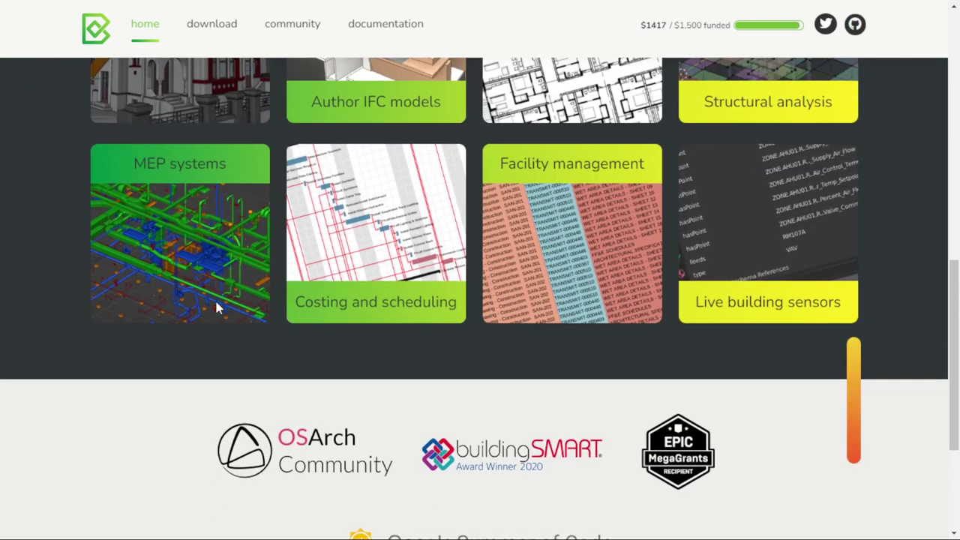
{"action": "scroll", "coordinate": [232, 271], "scroll_direction": "up", "scroll_amount": 1}
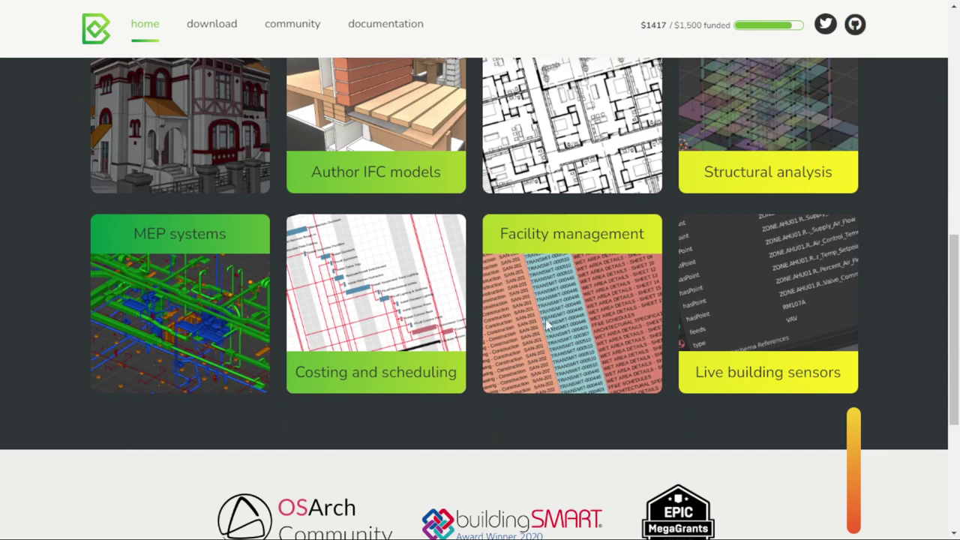
Step: Return to the top of the page and go to the BlenderBIM download page
{"action": "scroll", "coordinate": [601, 333], "scroll_direction": "down", "scroll_amount": 2}
{"action": "scroll", "coordinate": [647, 342], "scroll_direction": "up", "scroll_amount": 3}
{"action": "scroll", "coordinate": [666, 341], "scroll_direction": "up", "scroll_amount": 5}
{"action": "scroll", "coordinate": [666, 342], "scroll_direction": "up", "scroll_amount": 4}
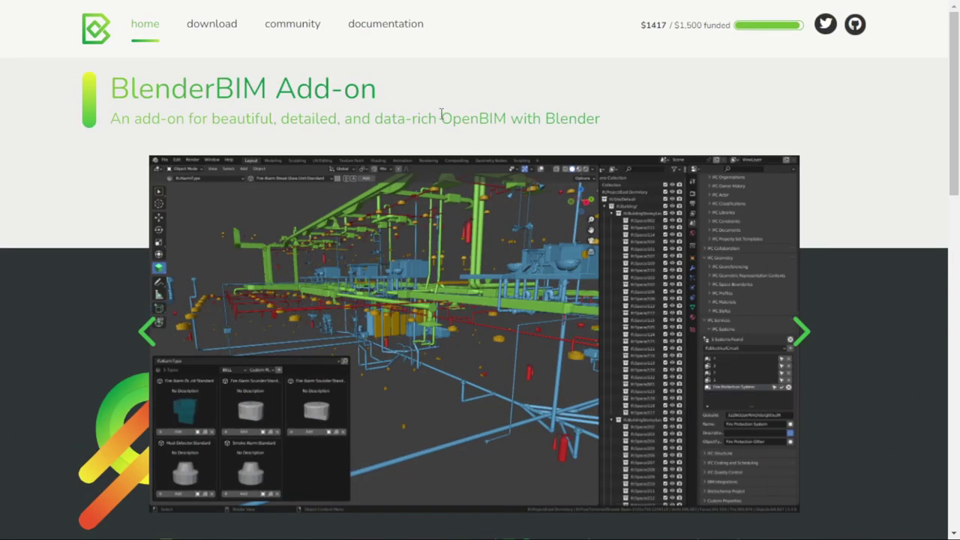
{"action": "left_click", "coordinate": [222, 26]}
{"action": "scroll", "coordinate": [540, 251], "scroll_direction": "down", "scroll_amount": 4}
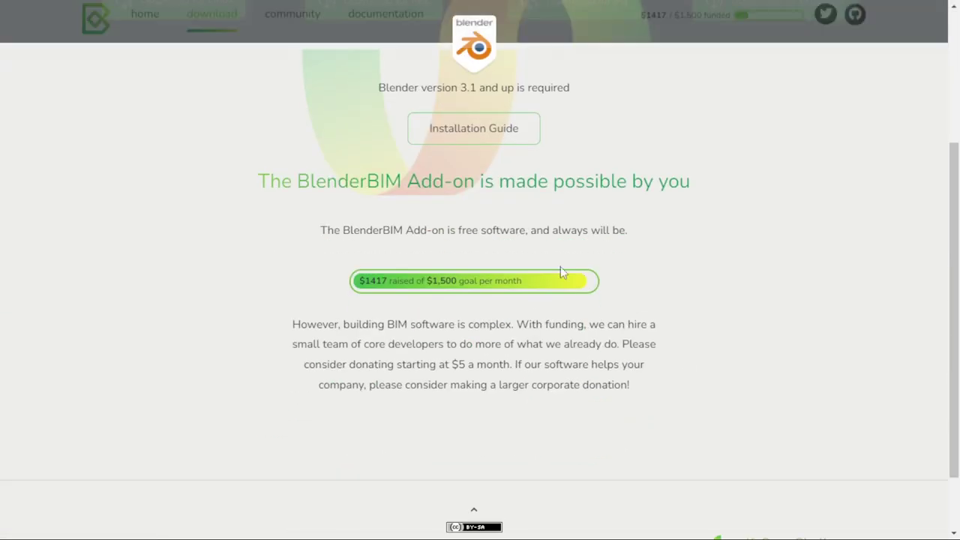
Step: Install the BlenderBIM add-on from blenderbim-230902-py310-win.zip via Preferences > Add-ons, then close Preferences
{"action": "scroll", "coordinate": [600, 284], "scroll_direction": "up", "scroll_amount": 3}
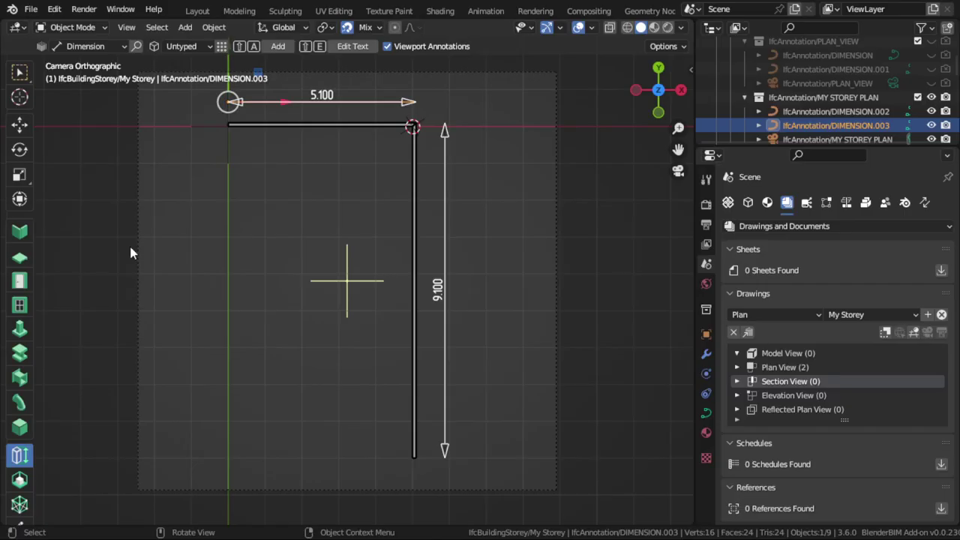
{"action": "left_click", "coordinate": [54, 9]}
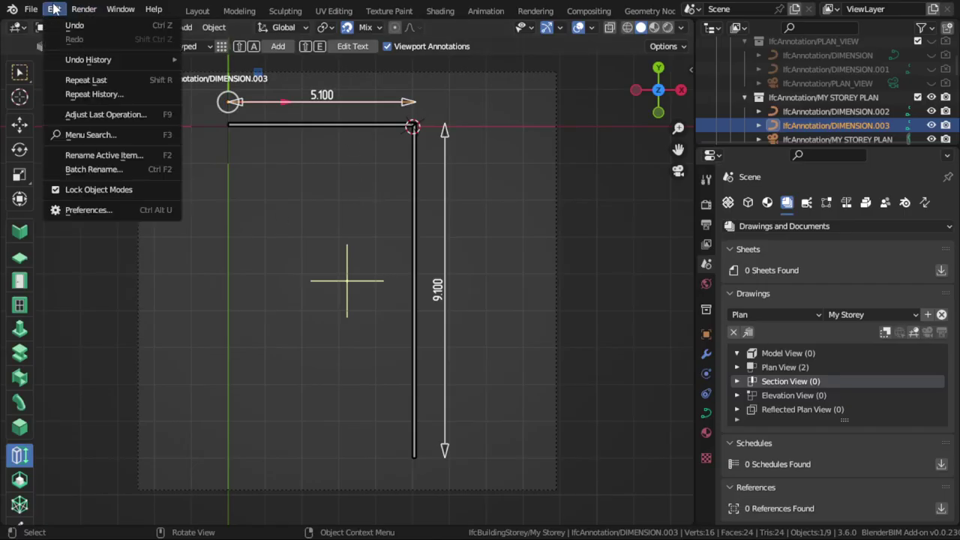
{"action": "left_click", "coordinate": [105, 210]}
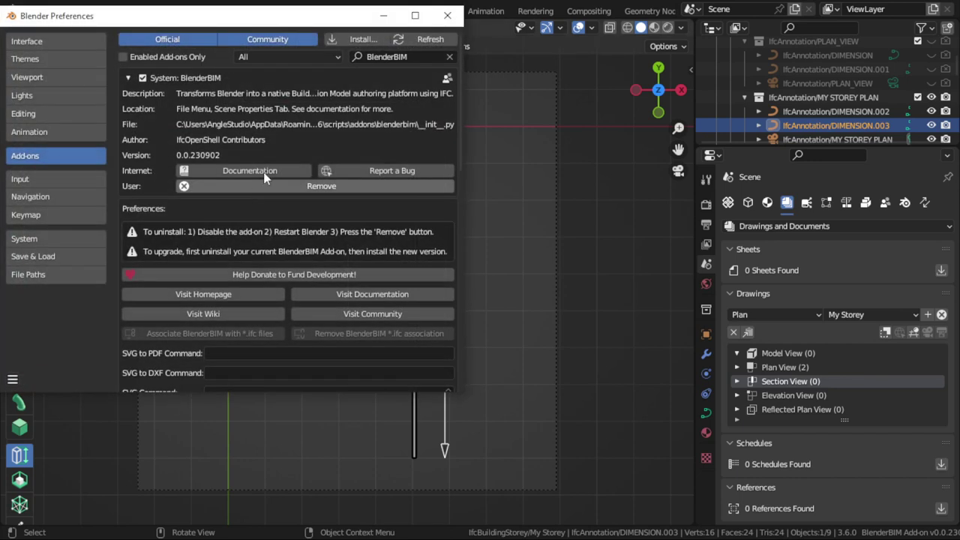
{"action": "left_click", "coordinate": [349, 38]}
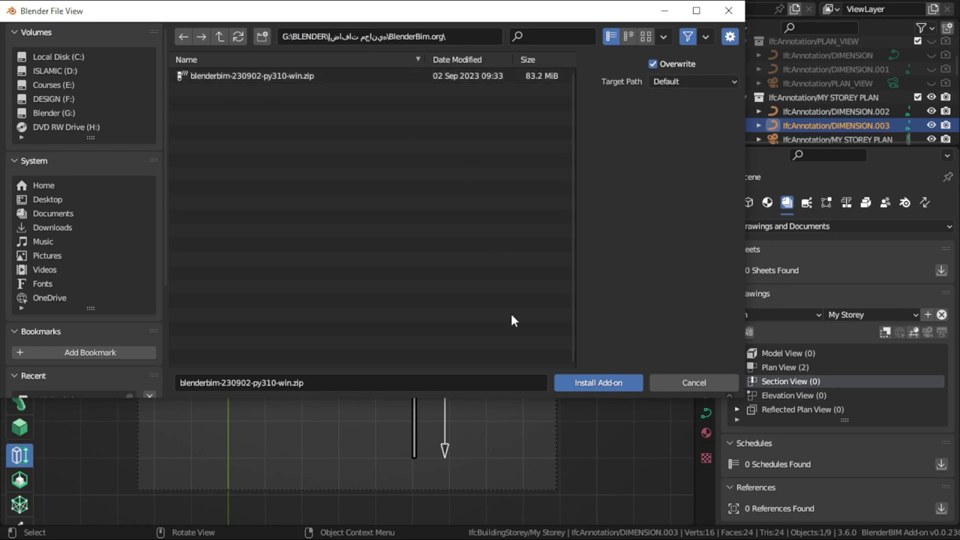
{"action": "left_click", "coordinate": [694, 381]}
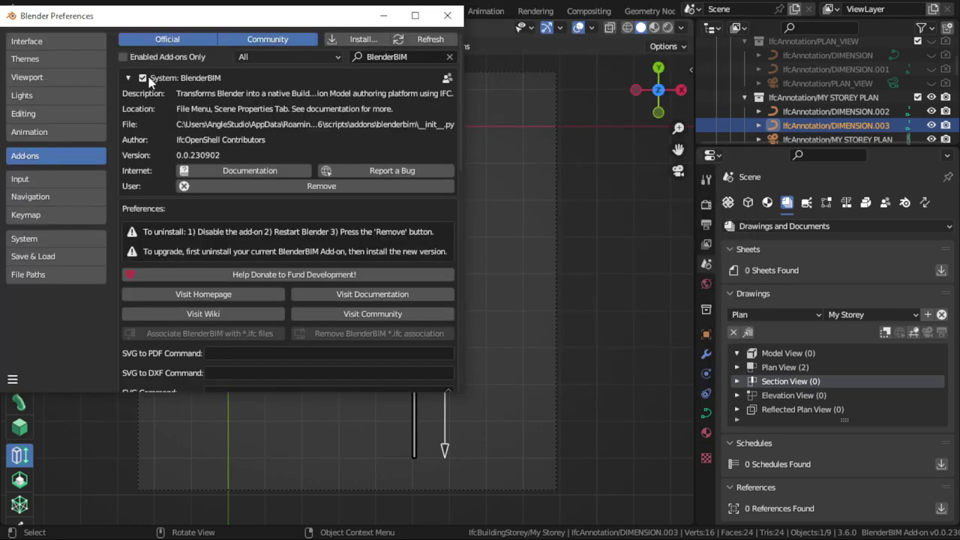
{"action": "left_click", "coordinate": [449, 15]}
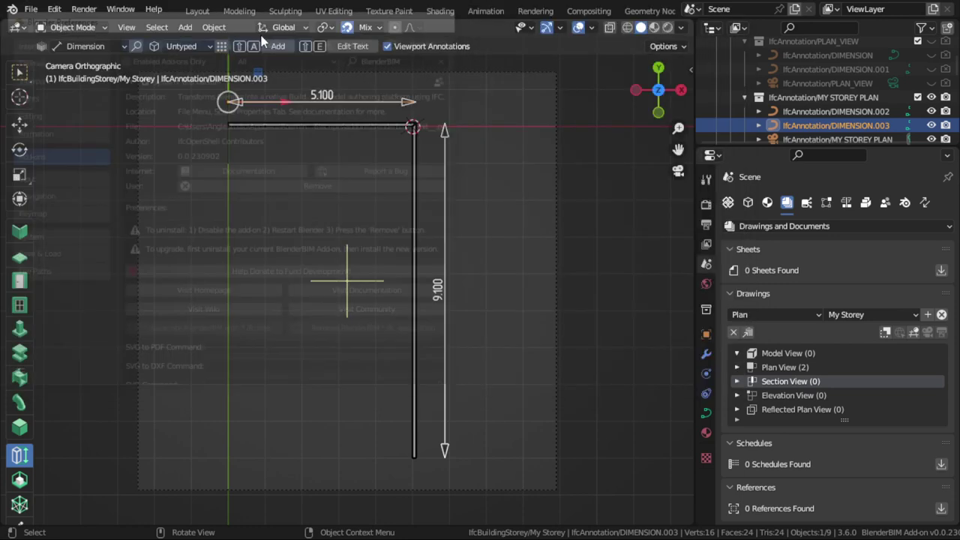
{"action": "left_click", "coordinate": [33, 9]}
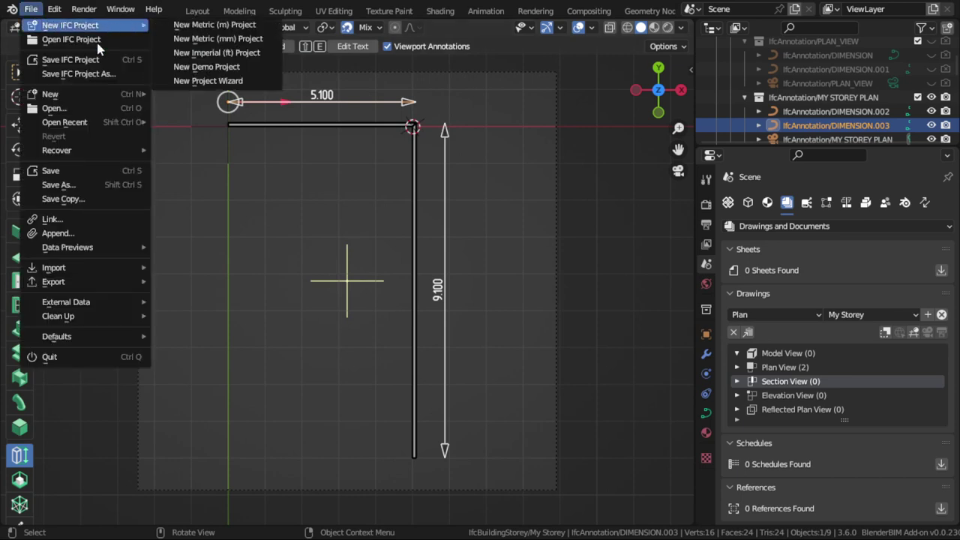
Step: Start a new General scene without saving, and narrow the outliner beside the viewport
{"action": "left_click", "coordinate": [184, 93]}
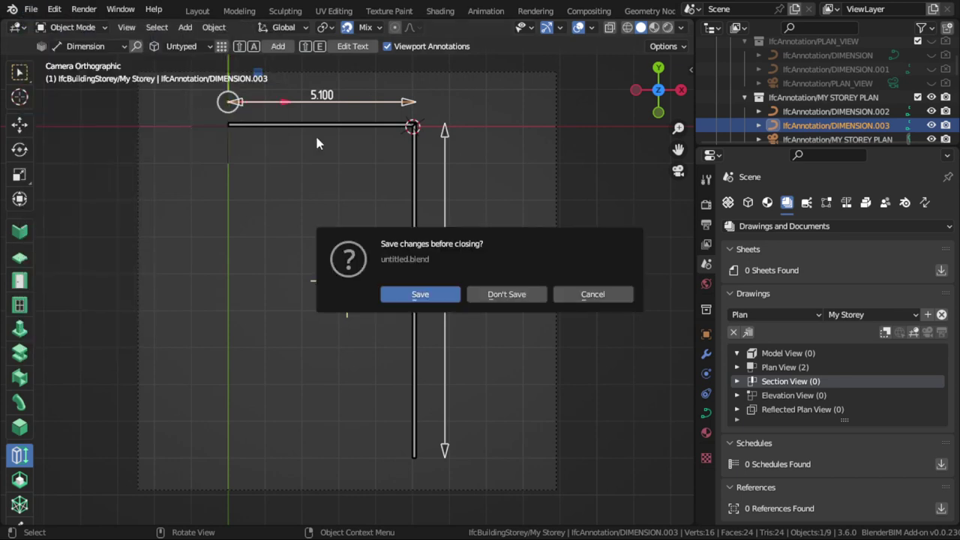
{"action": "left_click", "coordinate": [529, 297]}
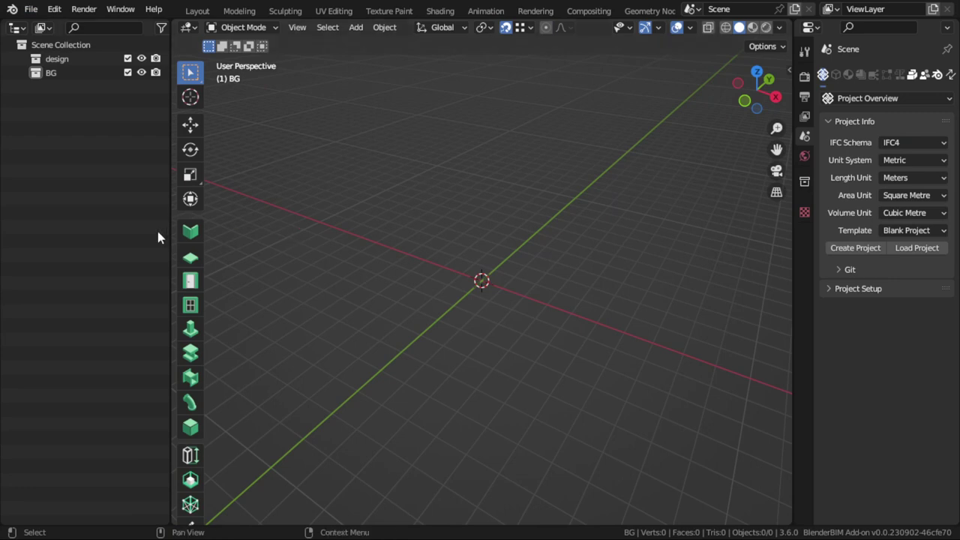
{"action": "right_click", "coordinate": [168, 248]}
{"action": "mouse_move", "coordinate": [169, 263]}
{"action": "left_mouse_down"}
{"action": "mouse_move", "coordinate": [101, 261]}
{"action": "mouse_move", "coordinate": [142, 260]}
{"action": "left_mouse_up"}
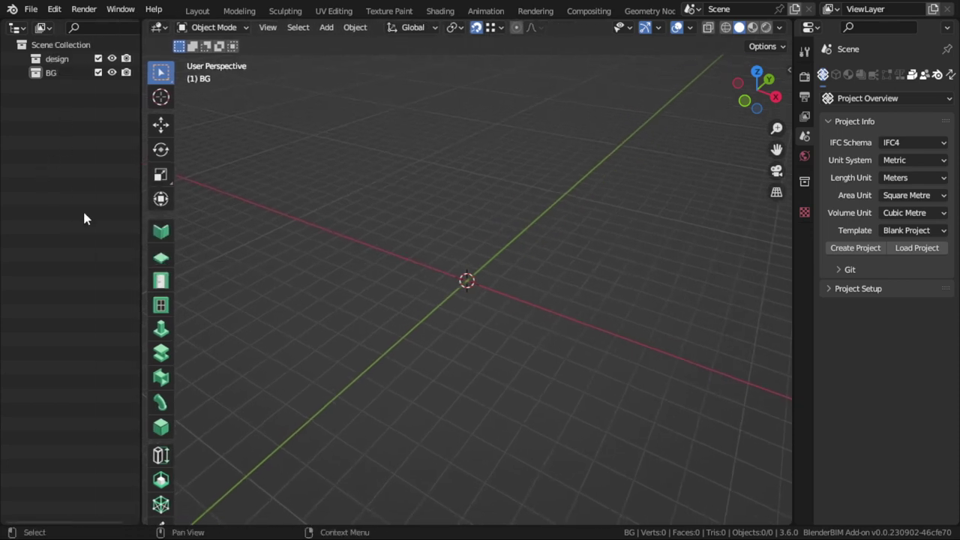
Step: Merge the outliner into the viewport and make the upper half of Properties an Outliner
{"action": "right_click", "coordinate": [139, 301]}
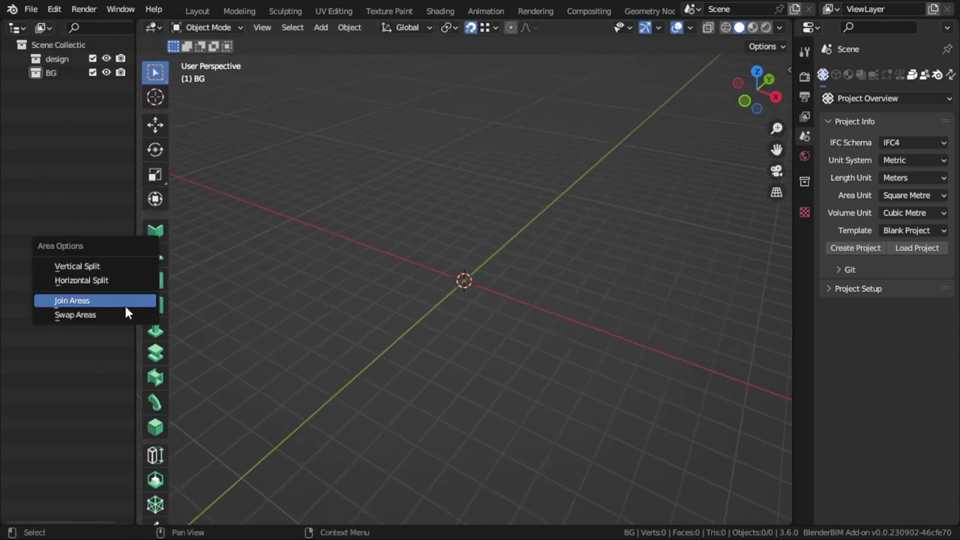
{"action": "left_click", "coordinate": [122, 303]}
{"action": "left_click", "coordinate": [49, 290]}
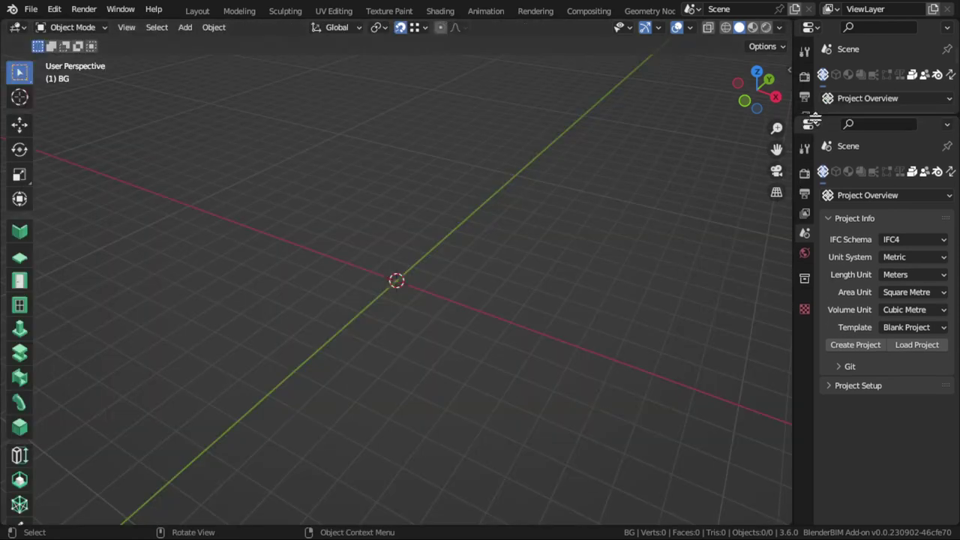
{"action": "left_click_drag", "start_coordinate": [797, 23], "coordinate": [796, 161]}
{"action": "left_click", "coordinate": [810, 27]}
{"action": "left_click", "coordinate": [754, 67]}
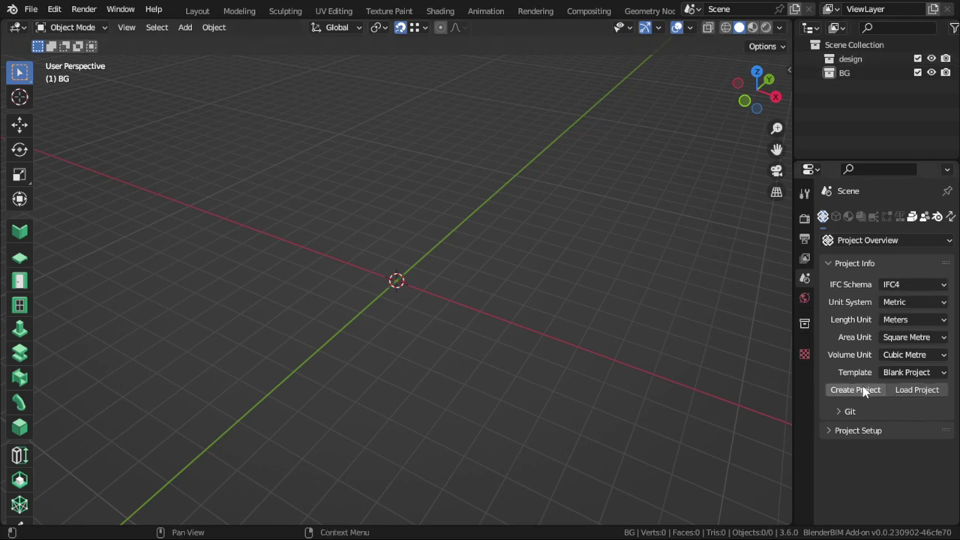
Step: Create an IFC4 project in meters from the IFC4 Demo Library template
{"action": "left_click", "coordinate": [899, 321]}
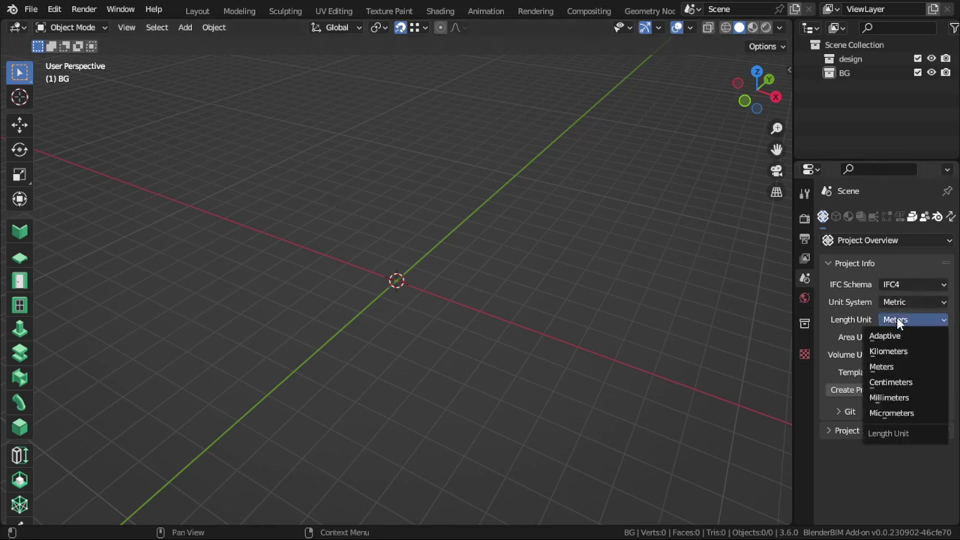
{"action": "left_click", "coordinate": [905, 369]}
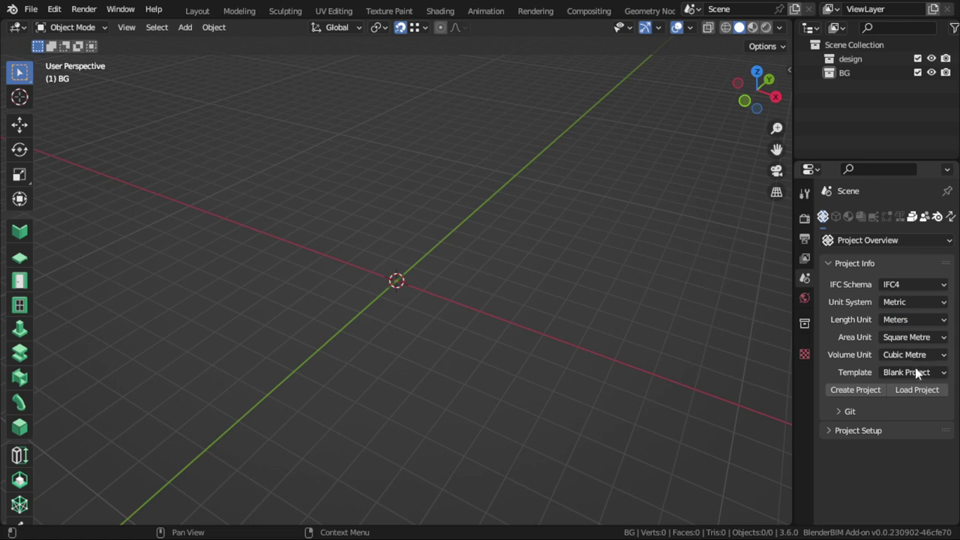
{"action": "left_click", "coordinate": [918, 374]}
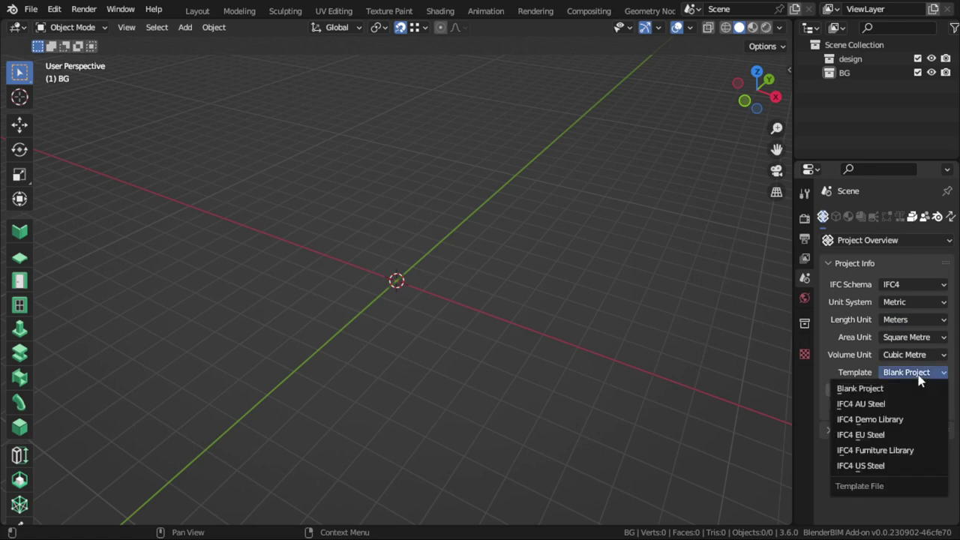
{"action": "left_click", "coordinate": [877, 422]}
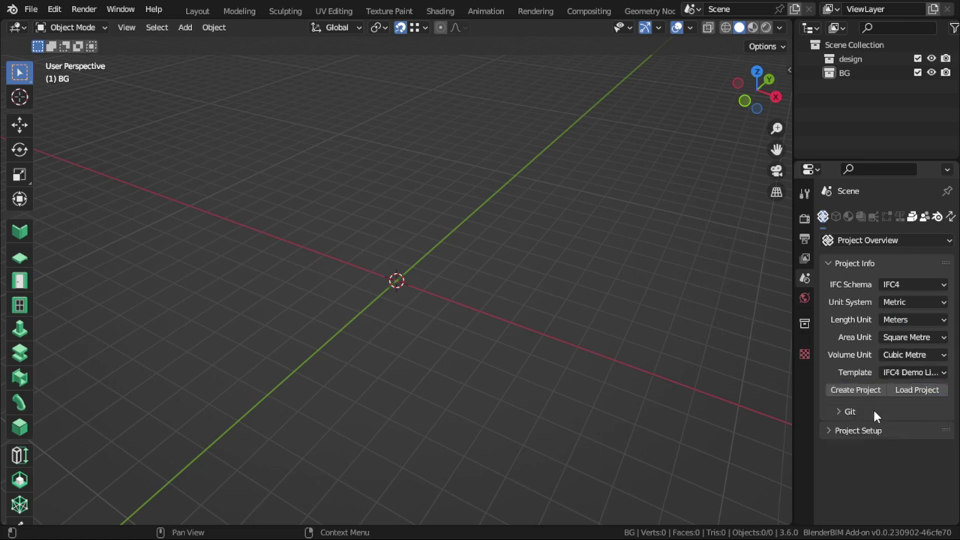
{"action": "left_click", "coordinate": [855, 389]}
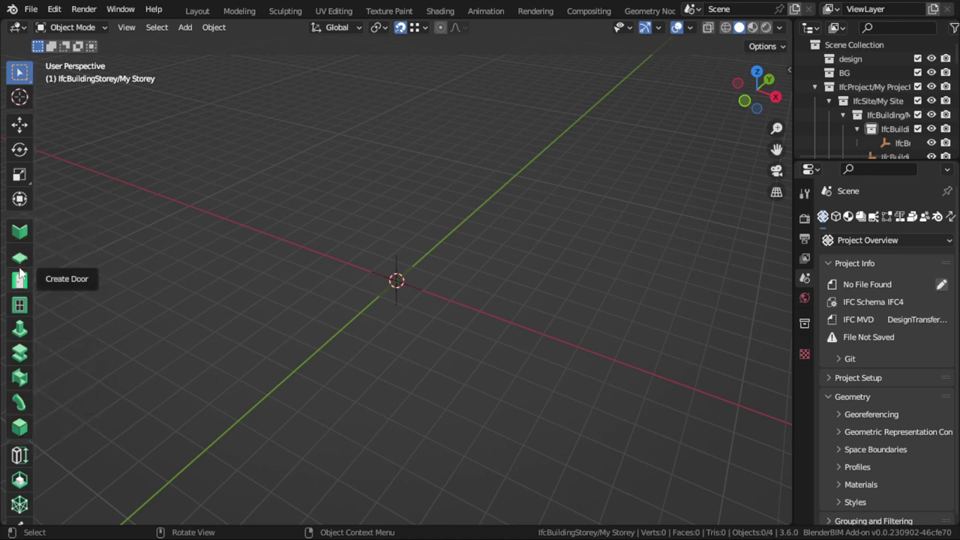
Step: Add a first wall 2.8 m high and 6 m long at the 3D cursor
{"action": "left_click", "coordinate": [19, 231]}
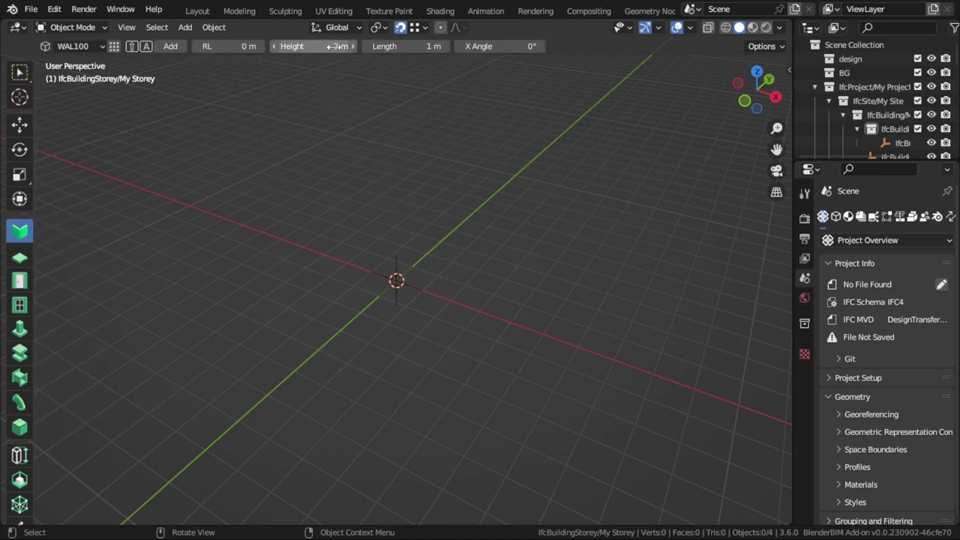
{"action": "left_click", "coordinate": [344, 46]}
{"action": "type", "text": "2.8"}
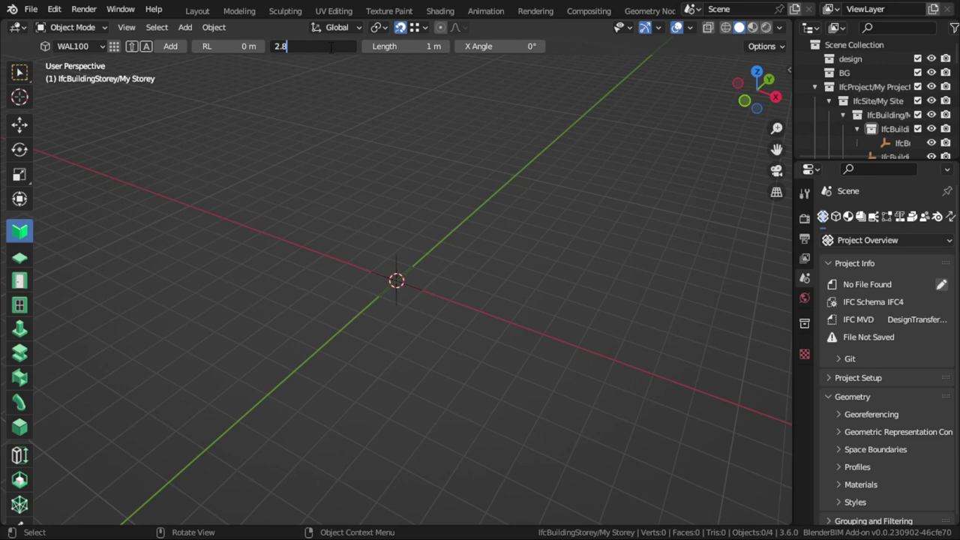
{"action": "key", "text": "Return"}
{"action": "left_click", "coordinate": [405, 47]}
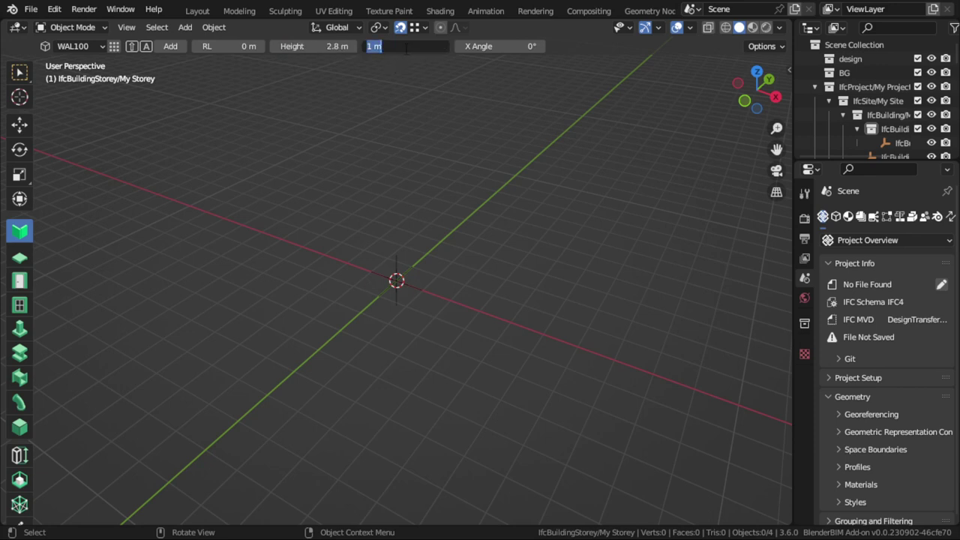
{"action": "type", "text": "6"}
{"action": "key", "text": "Return"}
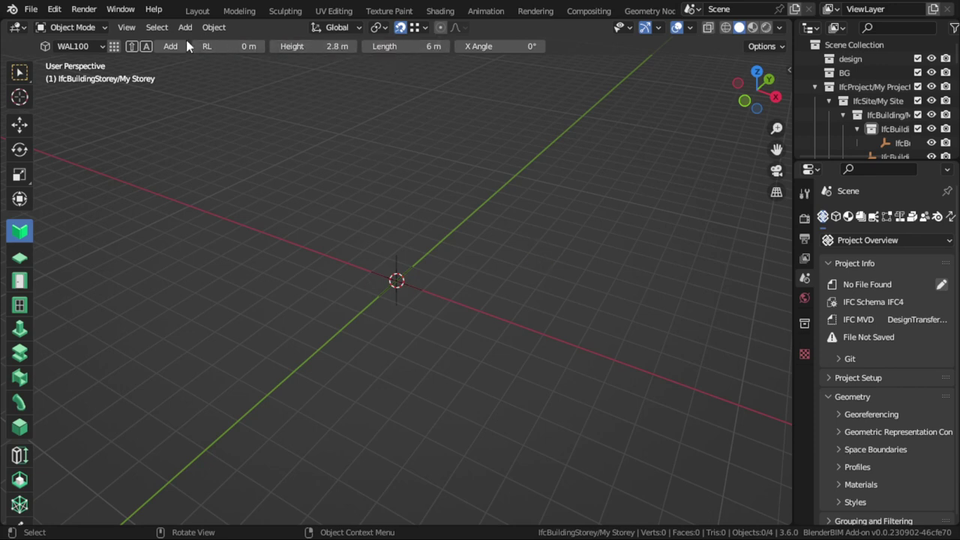
{"action": "left_click", "coordinate": [170, 47]}
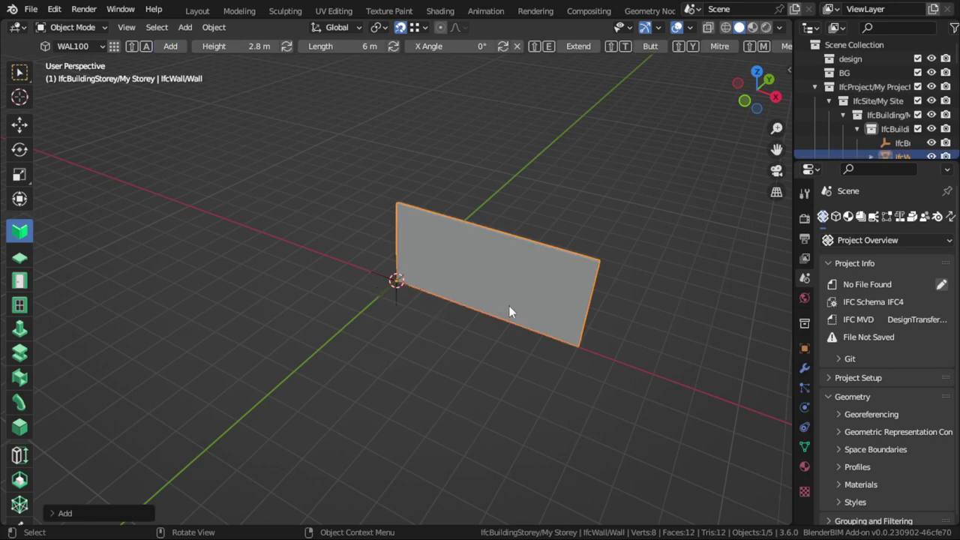
Step: Enable edge snapping and place the 3D cursor at the wall's far bottom corner
{"action": "left_click", "coordinate": [420, 27]}
{"action": "left_click", "coordinate": [389, 94], "text": "shift"}
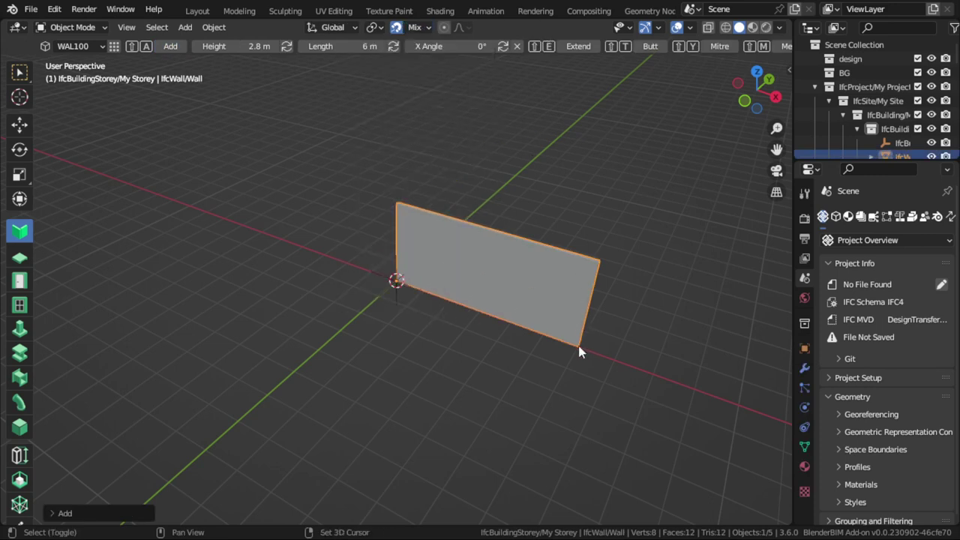
{"action": "right_click_drag", "start_coordinate": [584, 324], "coordinate": [595, 349], "text": "shift"}
{"action": "middle_click_drag", "start_coordinate": [594, 343], "coordinate": [560, 321]}
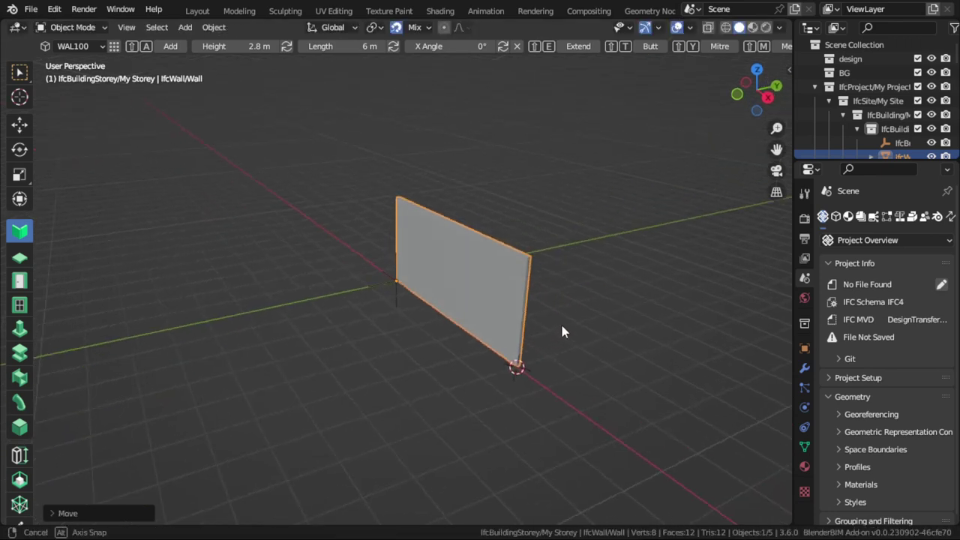
{"action": "scroll", "coordinate": [560, 322], "scroll_direction": "up", "scroll_amount": 3}
{"action": "mouse_move", "coordinate": [553, 290]}
{"action": "middle_mouse_down"}
{"action": "mouse_move", "coordinate": [476, 266]}
{"action": "mouse_move", "coordinate": [490, 328]}
{"action": "middle_mouse_up"}
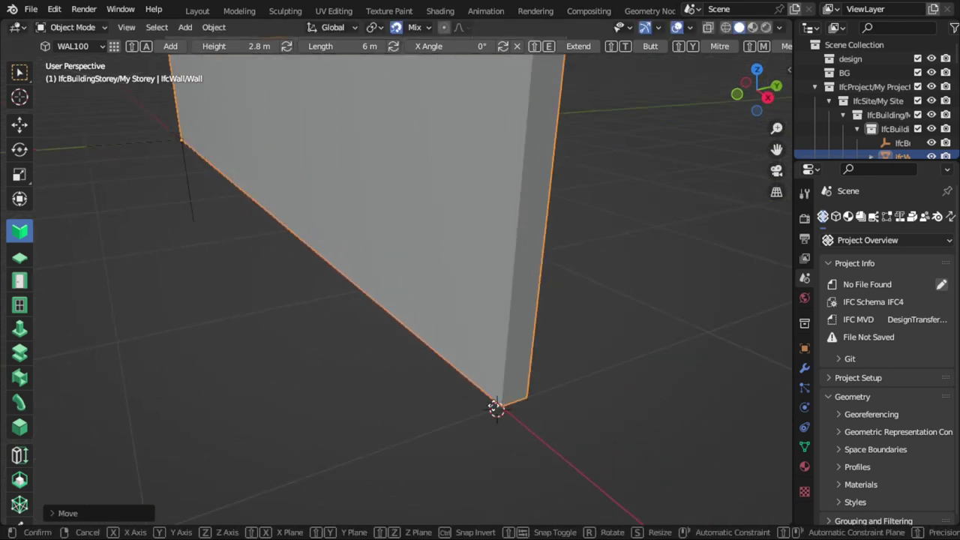
{"action": "scroll", "coordinate": [511, 369], "scroll_direction": "down", "scroll_amount": 8}
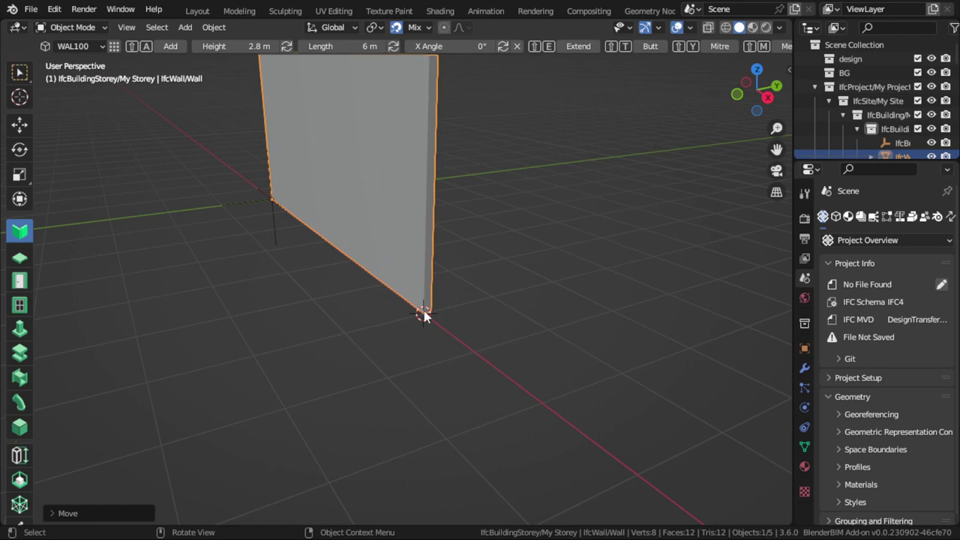
{"action": "middle_click_drag", "start_coordinate": [424, 315], "coordinate": [529, 333]}
{"action": "middle_click_drag", "start_coordinate": [542, 299], "coordinate": [516, 230]}
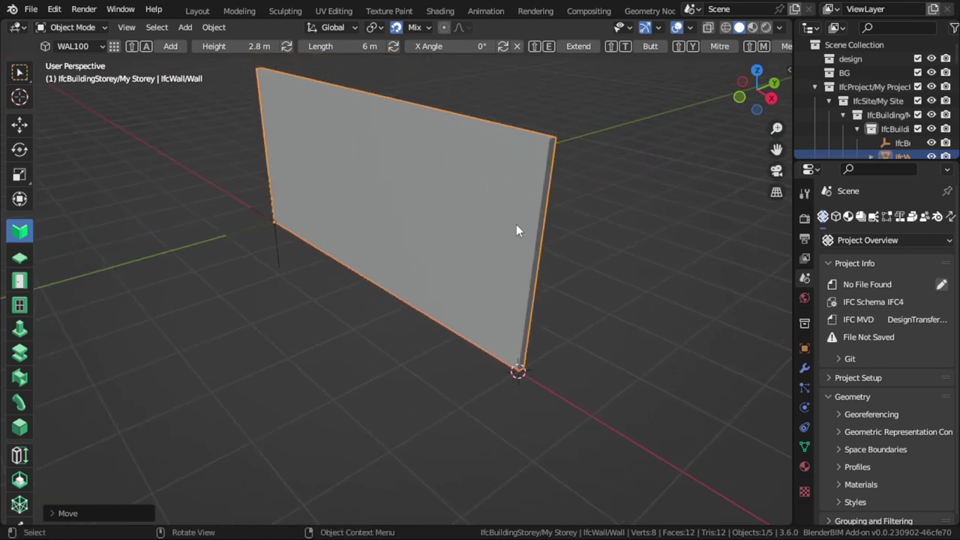
Step: Add a 10 m long wall starting from the first wall's end
{"action": "left_click", "coordinate": [345, 46]}
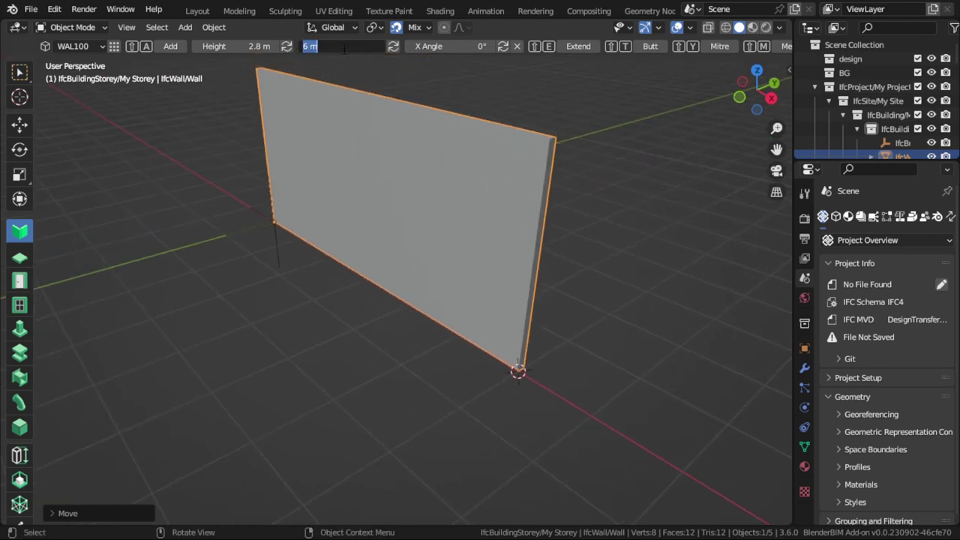
{"action": "type", "text": "10"}
{"action": "key", "text": "Return"}
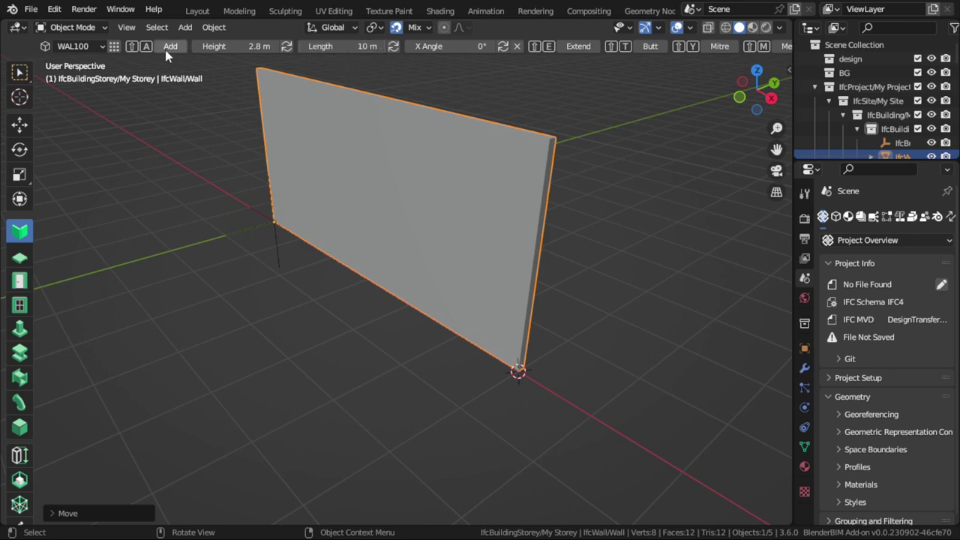
{"action": "left_click", "coordinate": [169, 46]}
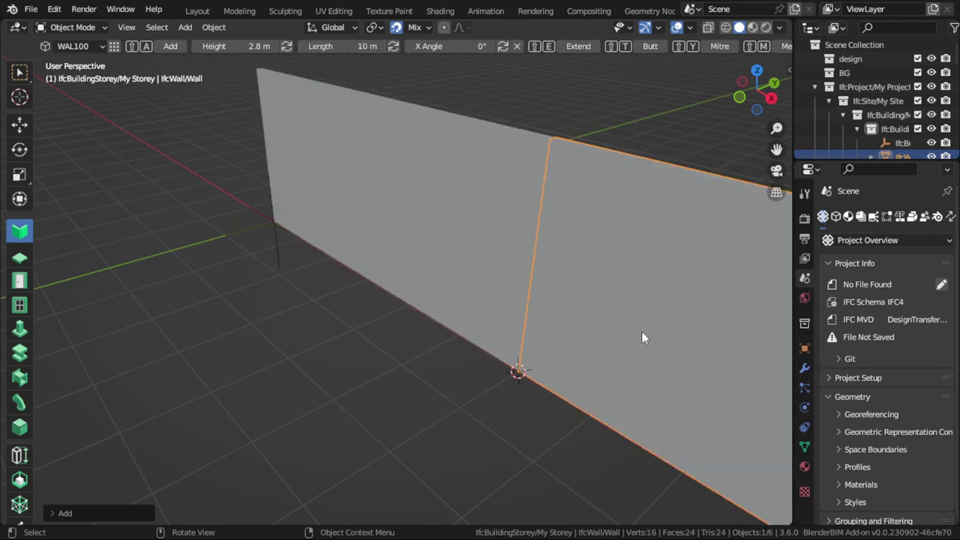
Step: Set the rotation pivot to the 3D cursor, briefly checking the walls in wireframe shading
{"action": "scroll", "coordinate": [641, 338], "scroll_direction": "down", "scroll_amount": 3}
{"action": "left_click", "coordinate": [373, 27]}
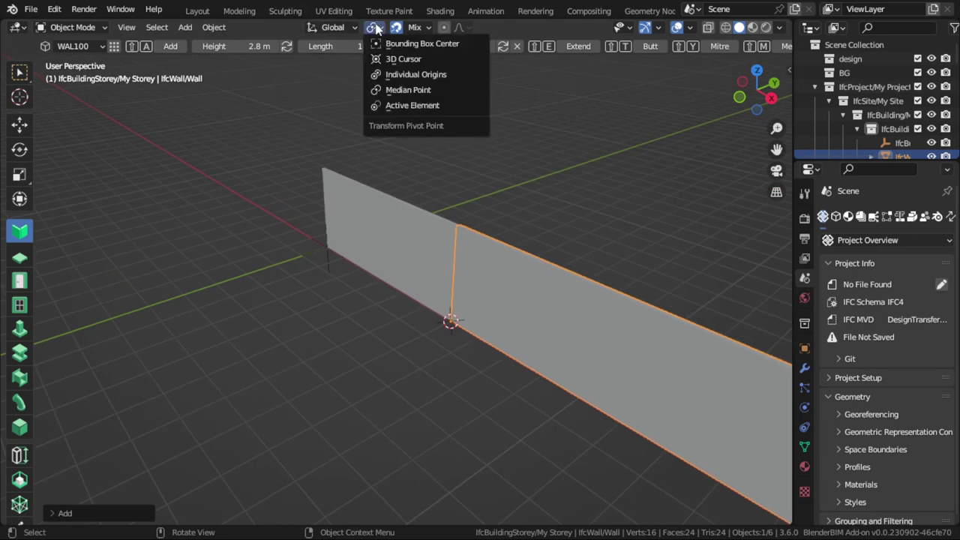
{"action": "left_click", "coordinate": [398, 58]}
{"action": "key", "text": "z"}
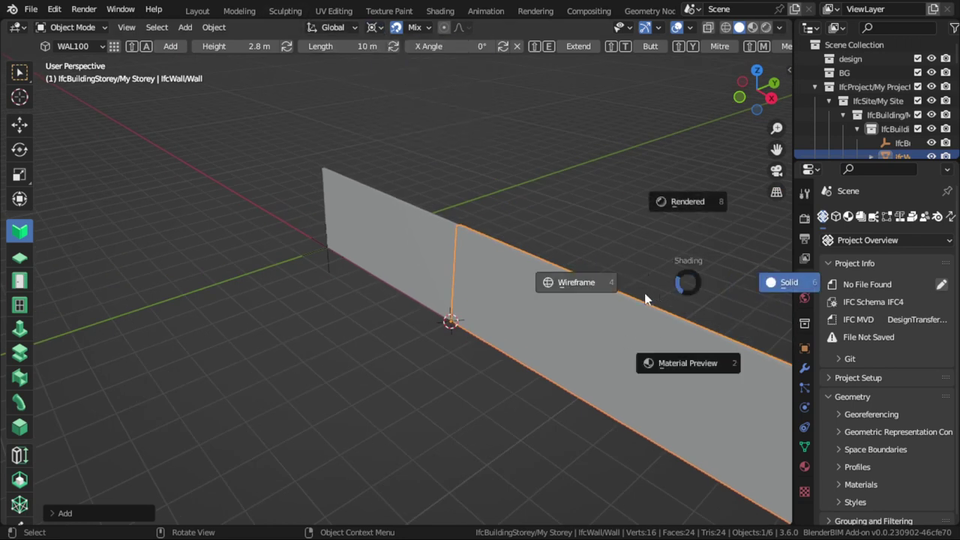
{"action": "left_click", "coordinate": [648, 280]}
{"action": "key", "text": "z"}
{"action": "left_click", "coordinate": [648, 236]}
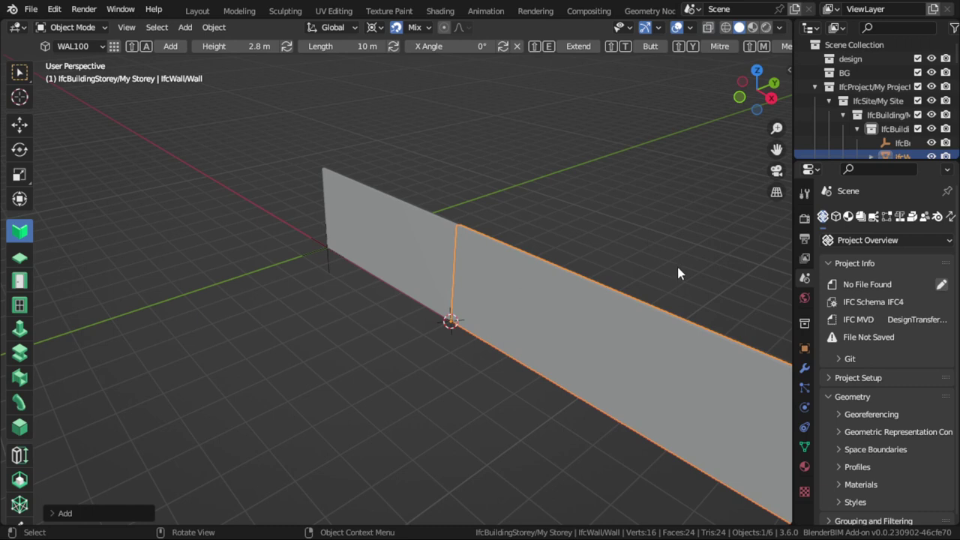
Step: Rotate the new 10 m wall -90° about the Z axis
{"action": "key", "text": "r"}
{"action": "type", "text": "z"}
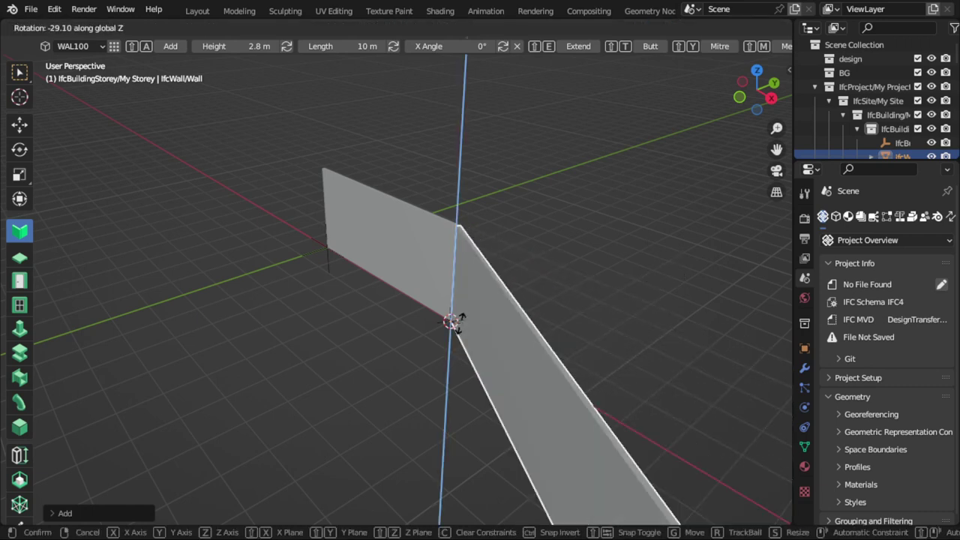
{"action": "type", "text": "90"}
{"action": "key", "text": "Return"}
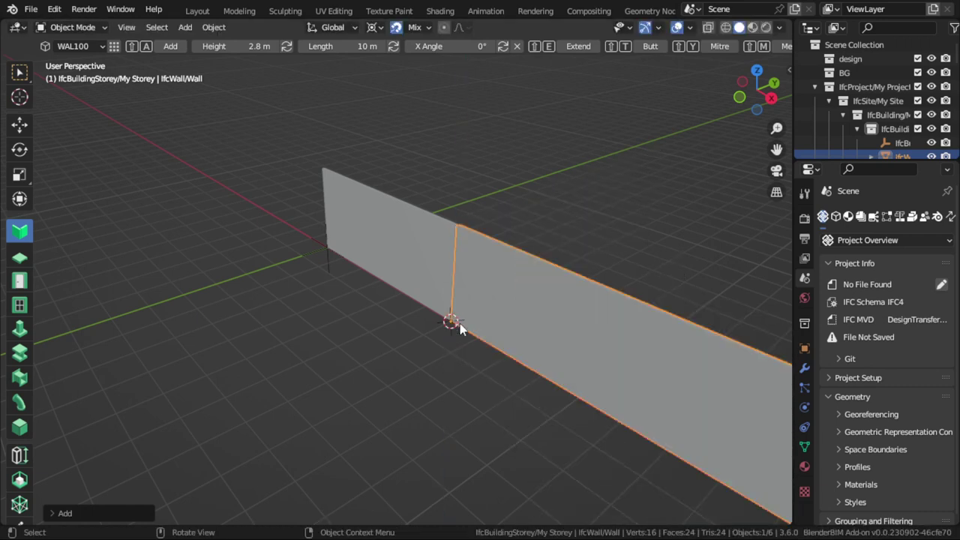
{"action": "type", "text": "rz-90"}
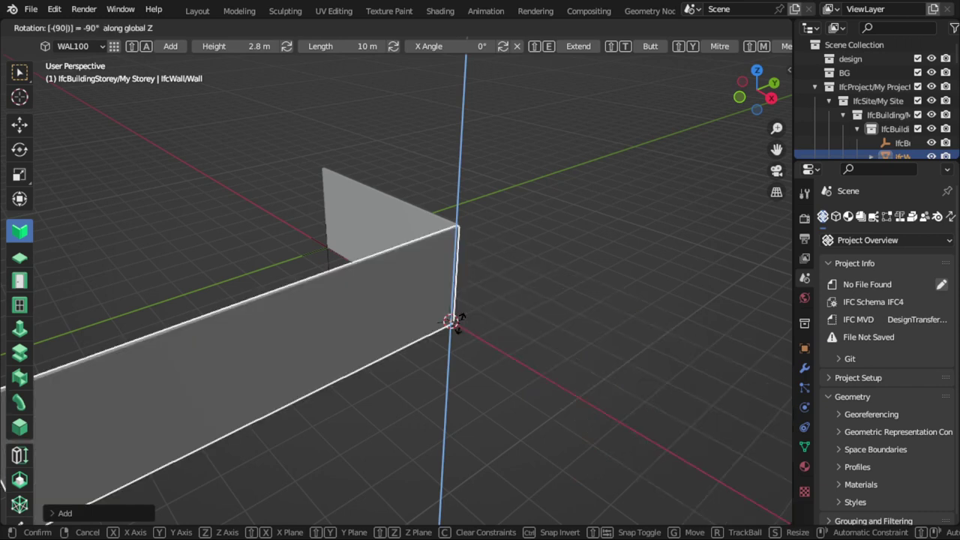
{"action": "key", "text": "Return"}
Step: Select both walls and show their transform values in the sidebar
{"action": "mouse_move", "coordinate": [450, 322]}
{"action": "middle_mouse_down"}
{"action": "mouse_move", "coordinate": [472, 300]}
{"action": "mouse_move", "coordinate": [364, 337]}
{"action": "mouse_move", "coordinate": [388, 332]}
{"action": "middle_mouse_up"}
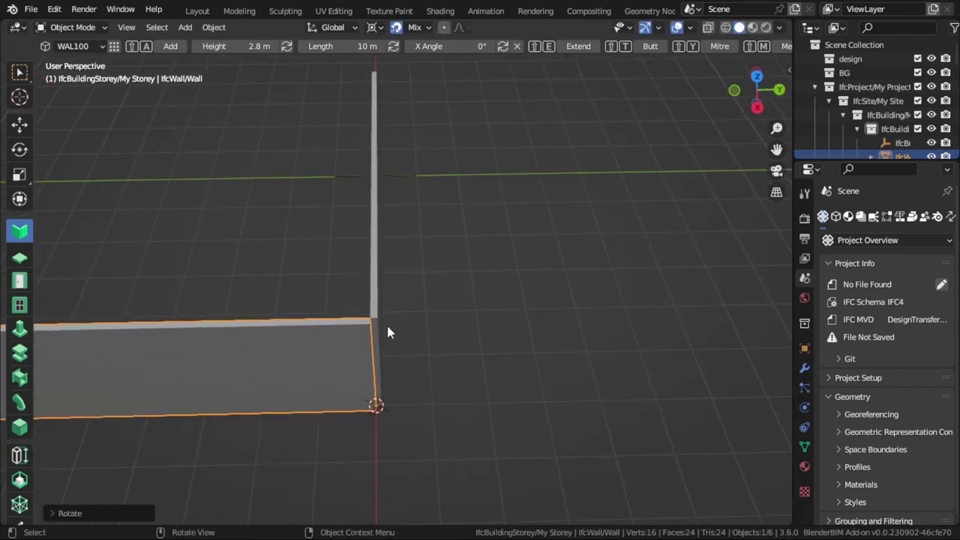
{"action": "left_click", "coordinate": [381, 302], "text": "shift"}
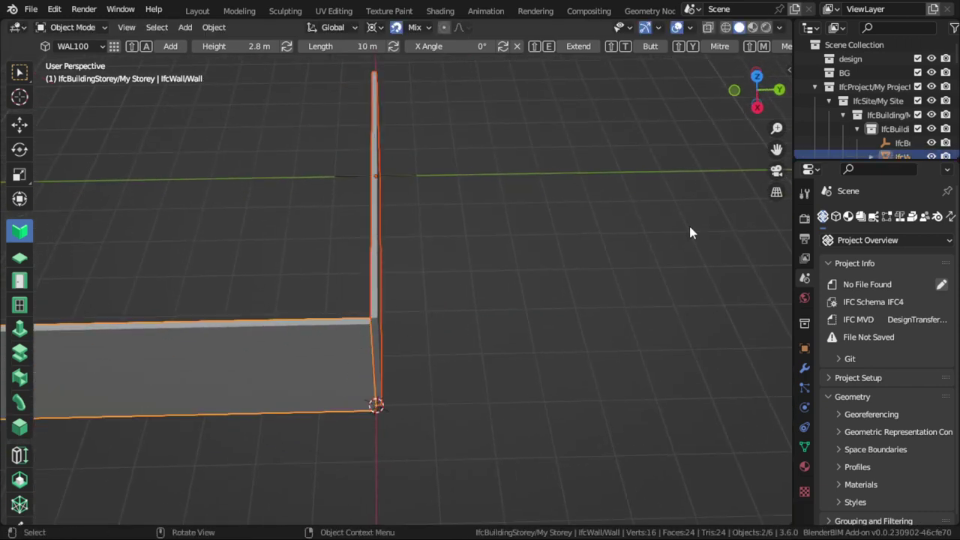
{"action": "key", "text": "n"}
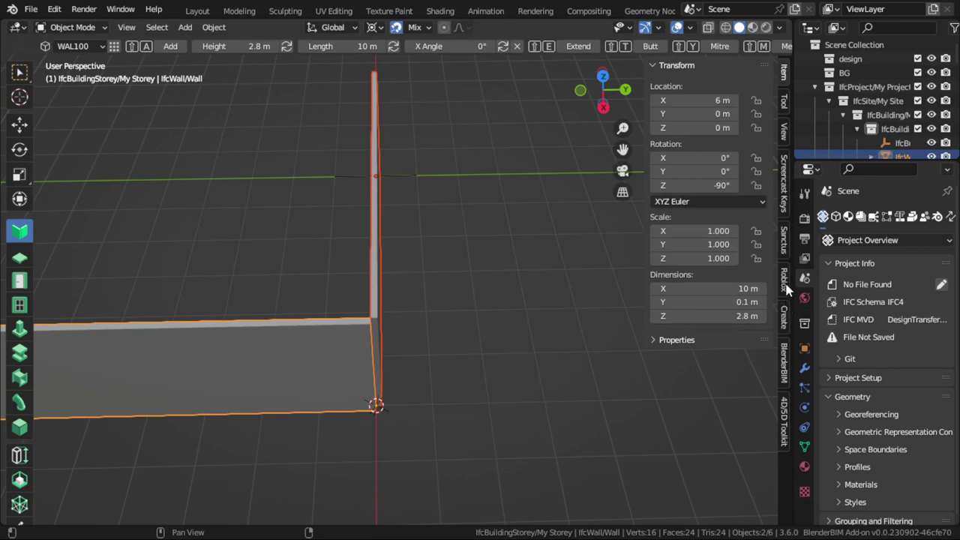
Step: Mitre the corner between the two walls, then select the long wall
{"action": "left_click", "coordinate": [720, 49]}
{"action": "left_click", "coordinate": [403, 321]}
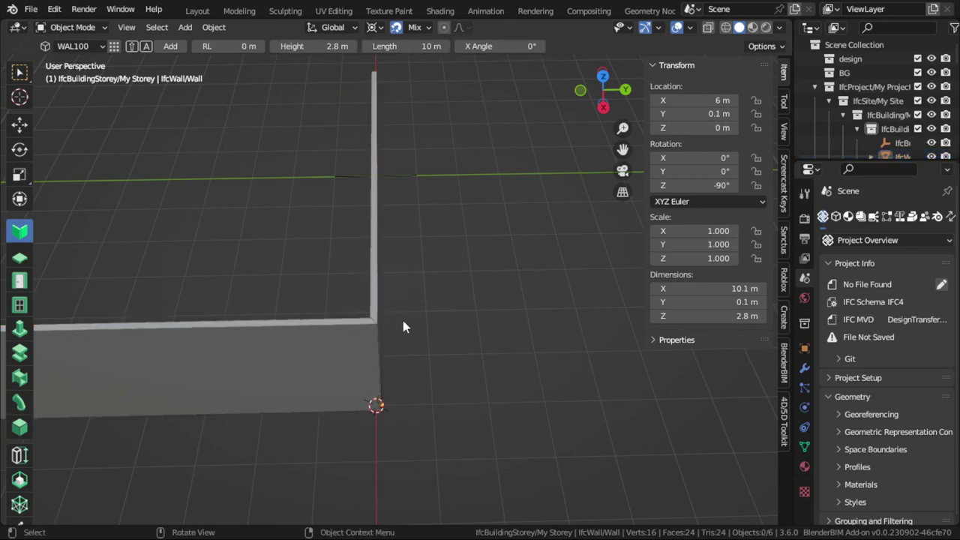
{"action": "left_click", "coordinate": [374, 303]}
{"action": "mouse_move", "coordinate": [374, 303]}
{"action": "middle_mouse_down"}
{"action": "mouse_move", "coordinate": [298, 395]}
{"action": "mouse_move", "coordinate": [459, 343]}
{"action": "middle_mouse_up"}
{"action": "left_click", "coordinate": [297, 395]}
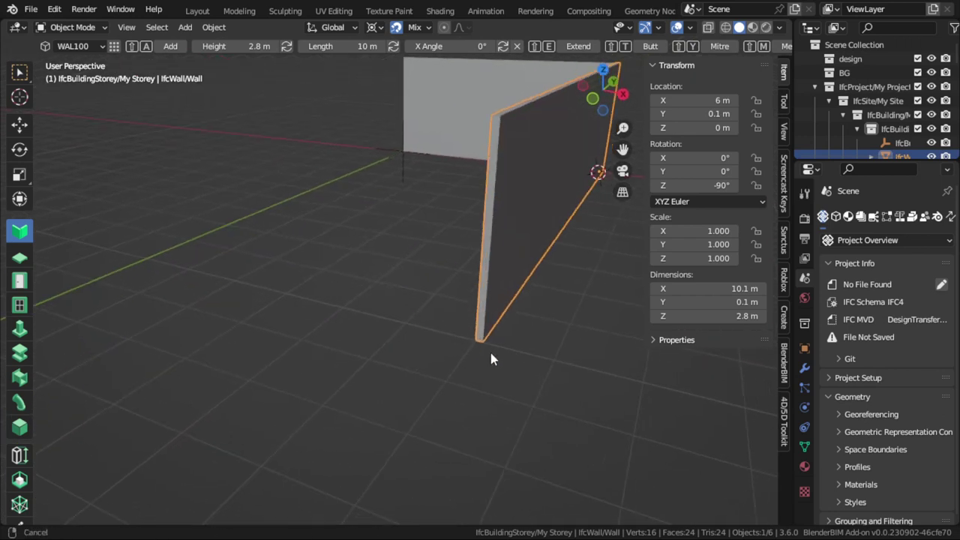
Step: Snap the 3D cursor to the long wall's far end and add a 3 m wall there
{"action": "key", "text": "g"}
{"action": "left_click", "coordinate": [459, 334]}
{"action": "scroll", "coordinate": [503, 323], "scroll_direction": "down", "scroll_amount": 2}
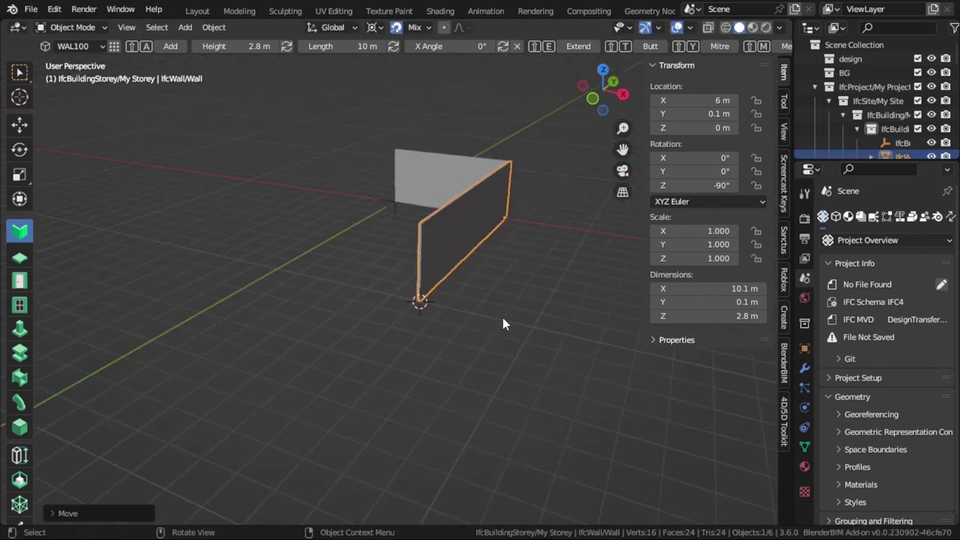
{"action": "left_click", "coordinate": [341, 47]}
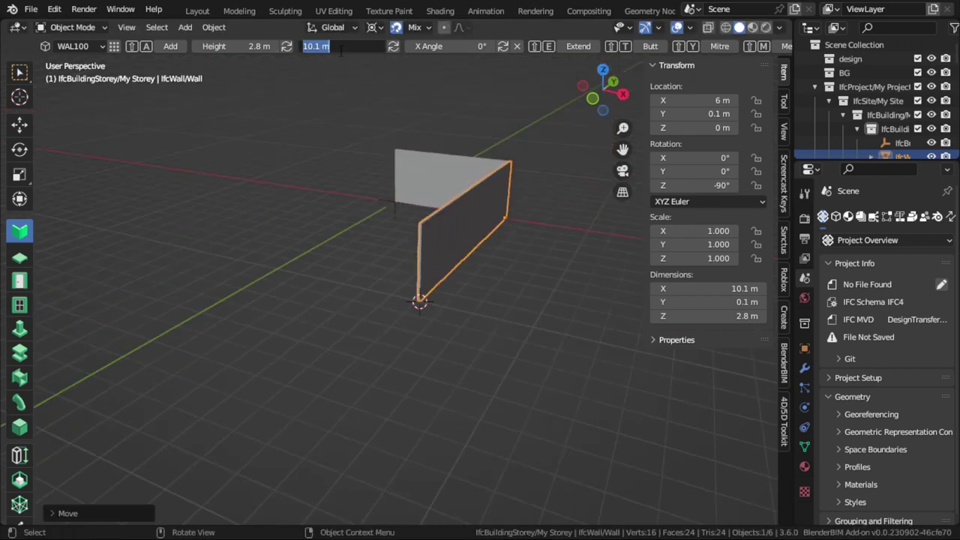
{"action": "type", "text": "3"}
{"action": "key", "text": "Return"}
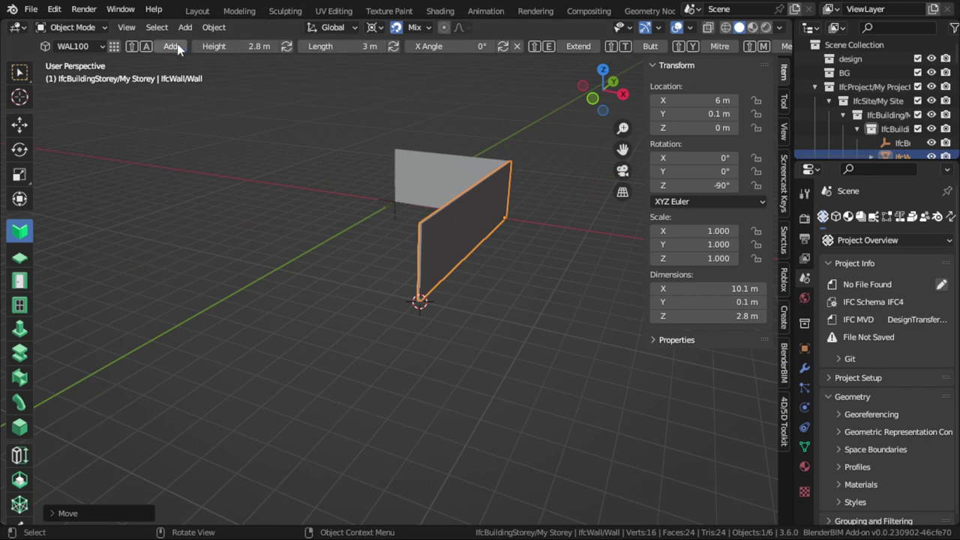
{"action": "left_click", "coordinate": [170, 45]}
Step: Inspect the three walls and switch to a top-down plan view with numpad 7
{"action": "middle_click_drag", "start_coordinate": [461, 251], "coordinate": [498, 288]}
{"action": "scroll", "coordinate": [498, 288], "scroll_direction": "up", "scroll_amount": 4}
{"action": "key", "text": "shift+a"}
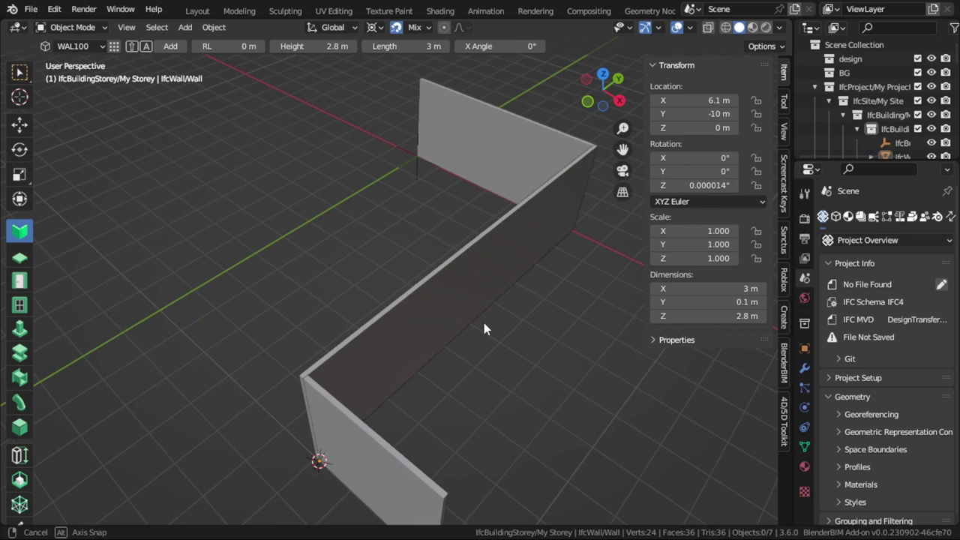
{"action": "key", "text": "Escape"}
{"action": "middle_click_drag", "start_coordinate": [483, 322], "coordinate": [480, 143]}
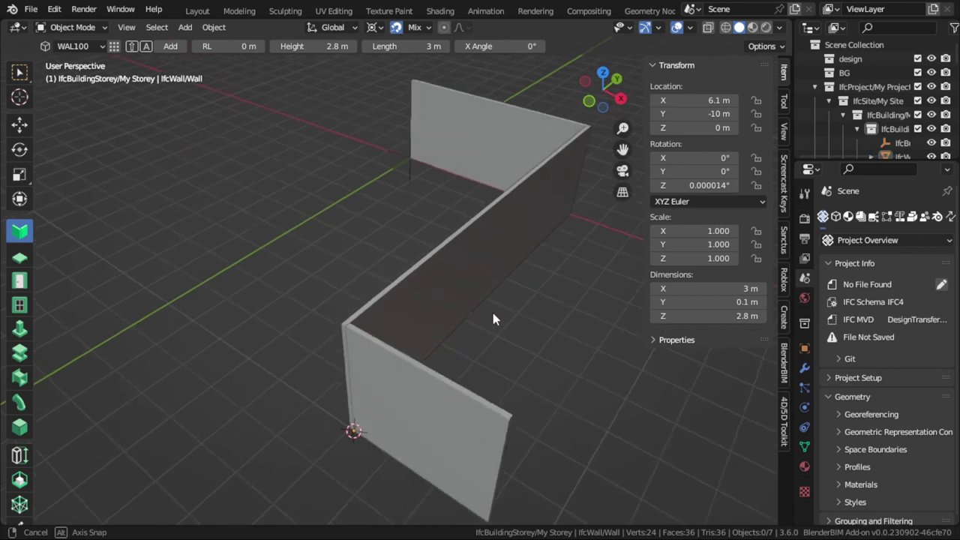
{"action": "left_click", "coordinate": [480, 148]}
{"action": "left_click", "coordinate": [478, 226]}
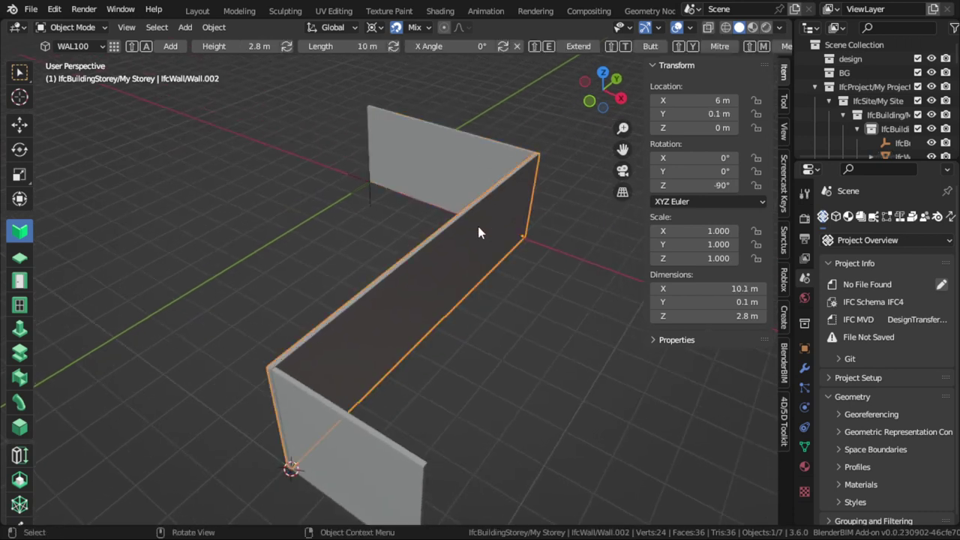
{"action": "mouse_move", "coordinate": [478, 226]}
{"action": "middle_mouse_down"}
{"action": "mouse_move", "coordinate": [491, 284]}
{"action": "mouse_move", "coordinate": [515, 302]}
{"action": "middle_mouse_up"}
{"action": "left_click", "coordinate": [518, 443]}
{"action": "middle_click_drag", "start_coordinate": [517, 442], "coordinate": [446, 294]}
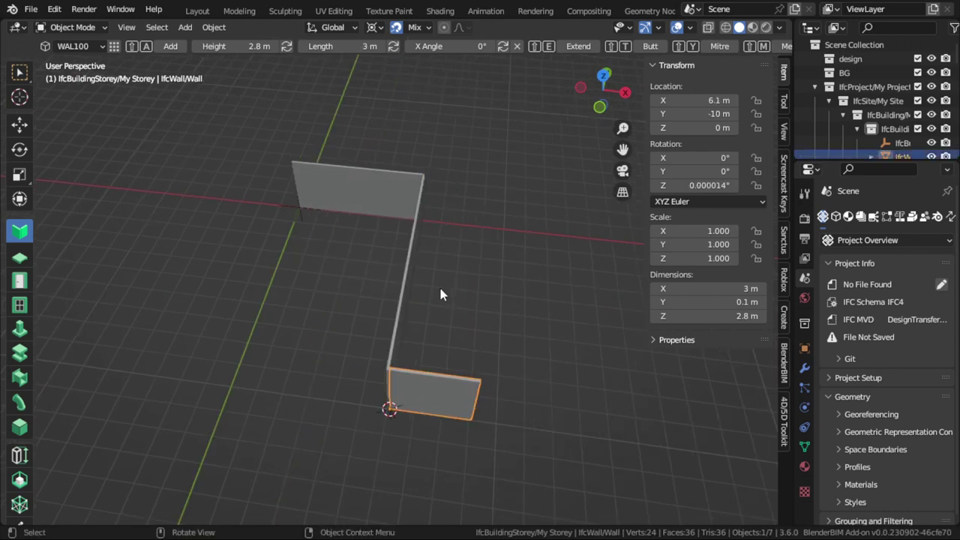
{"action": "key", "text": "KP_7"}
{"action": "middle_click_drag", "start_coordinate": [445, 327], "coordinate": [389, 204], "text": "shift"}
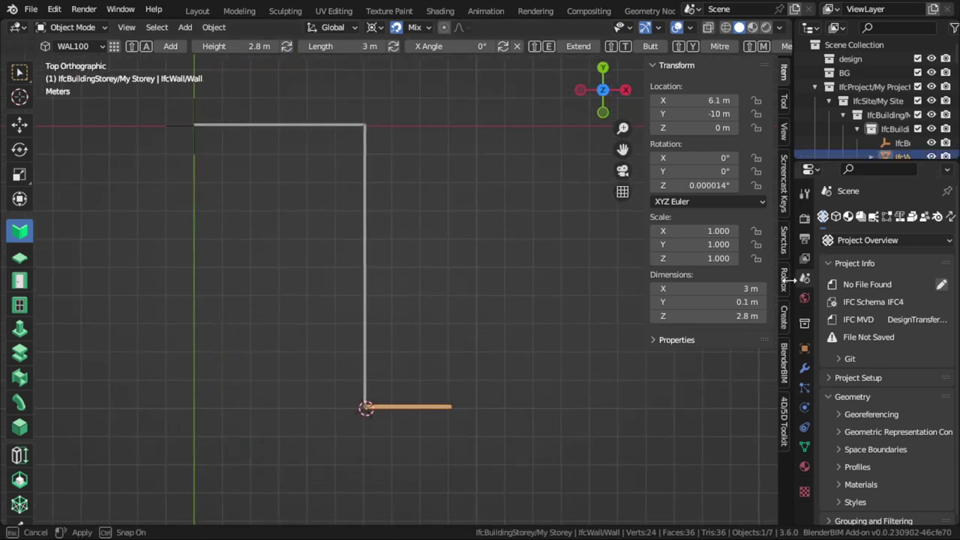
Step: Widen the properties area, show BlenderBIM's Drawings and Documents panel, and deselect the wall
{"action": "left_click_drag", "start_coordinate": [796, 285], "coordinate": [766, 270]}
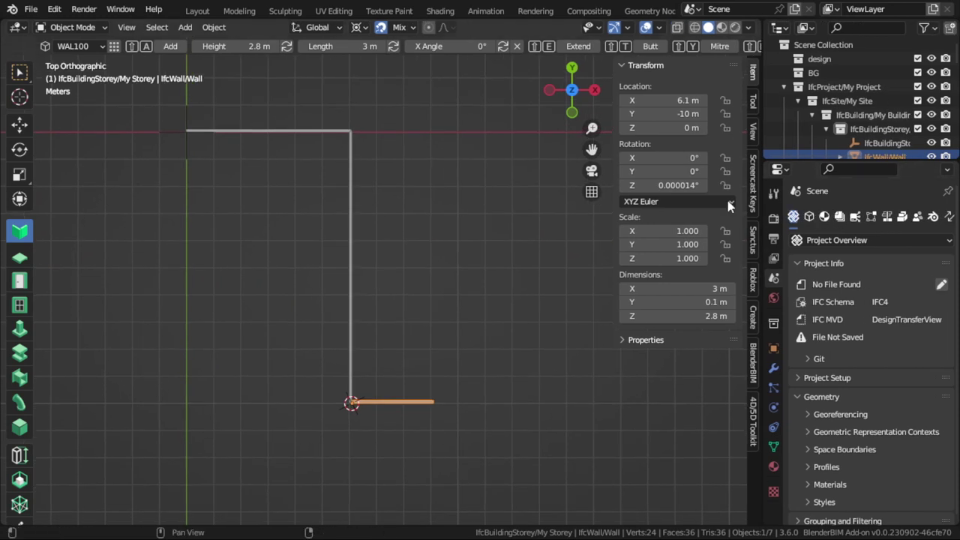
{"action": "left_click", "coordinate": [754, 352]}
{"action": "left_click", "coordinate": [754, 279]}
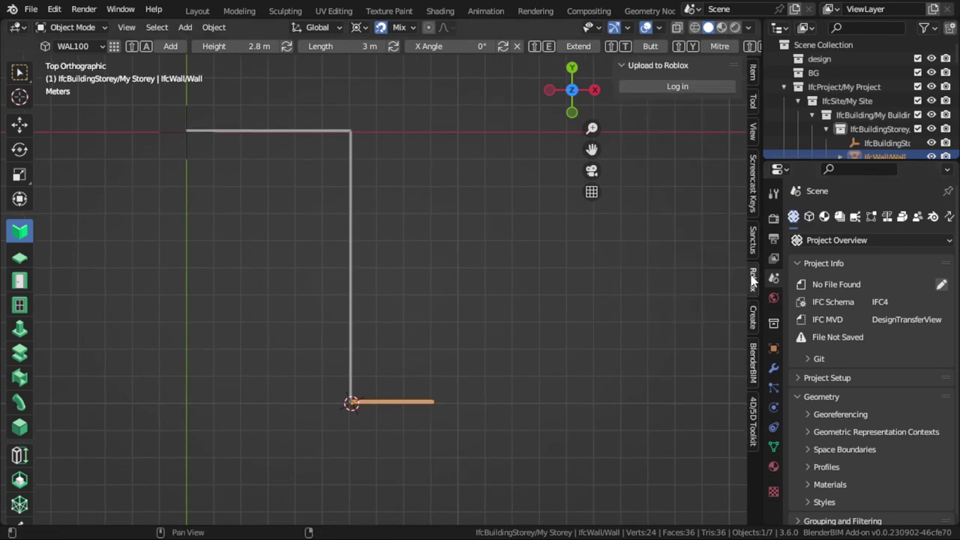
{"action": "left_click", "coordinate": [754, 366]}
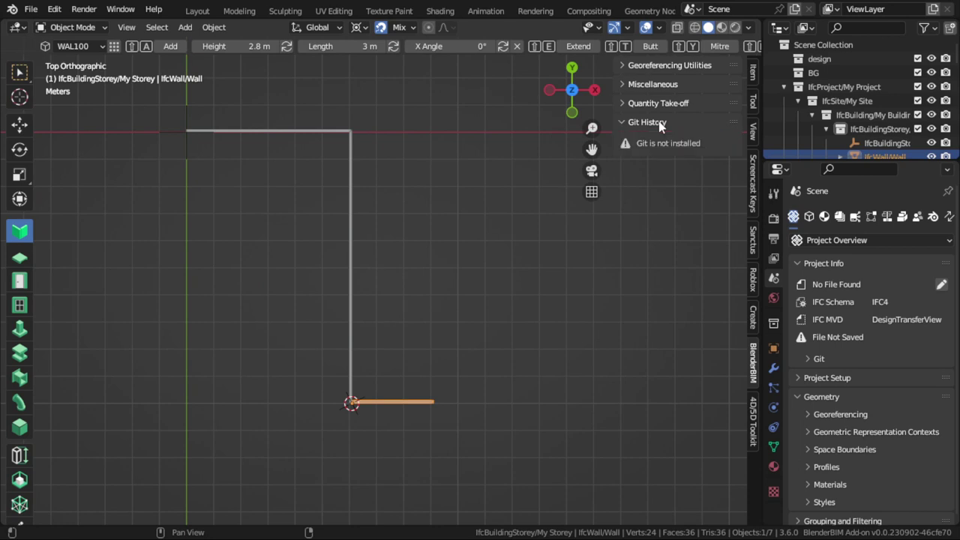
{"action": "left_click", "coordinate": [824, 217]}
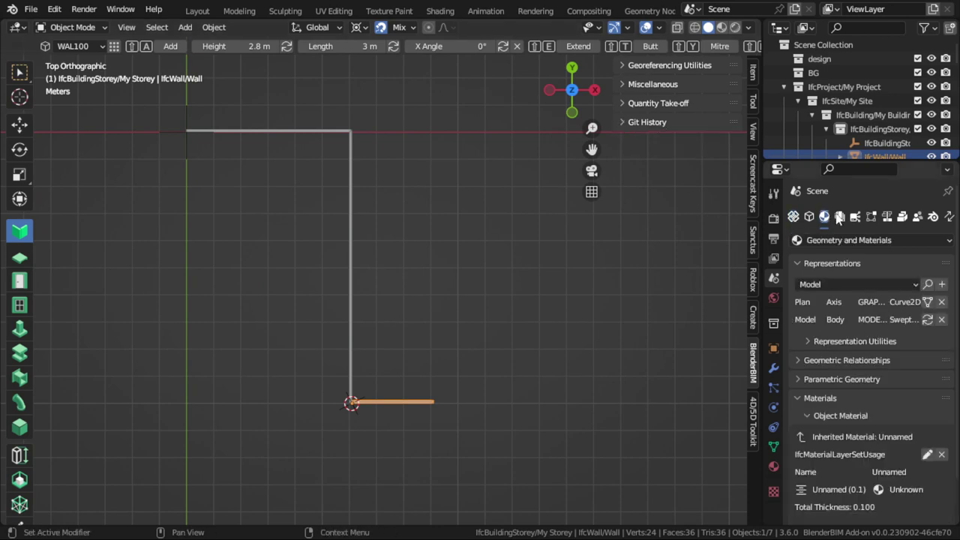
{"action": "left_click", "coordinate": [840, 217]}
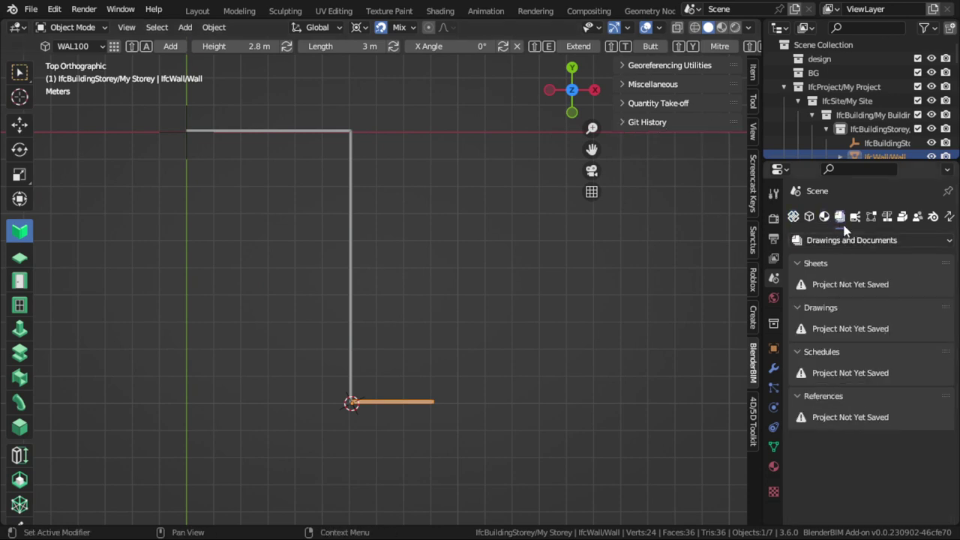
{"action": "left_click", "coordinate": [899, 311]}
{"action": "left_click", "coordinate": [899, 310]}
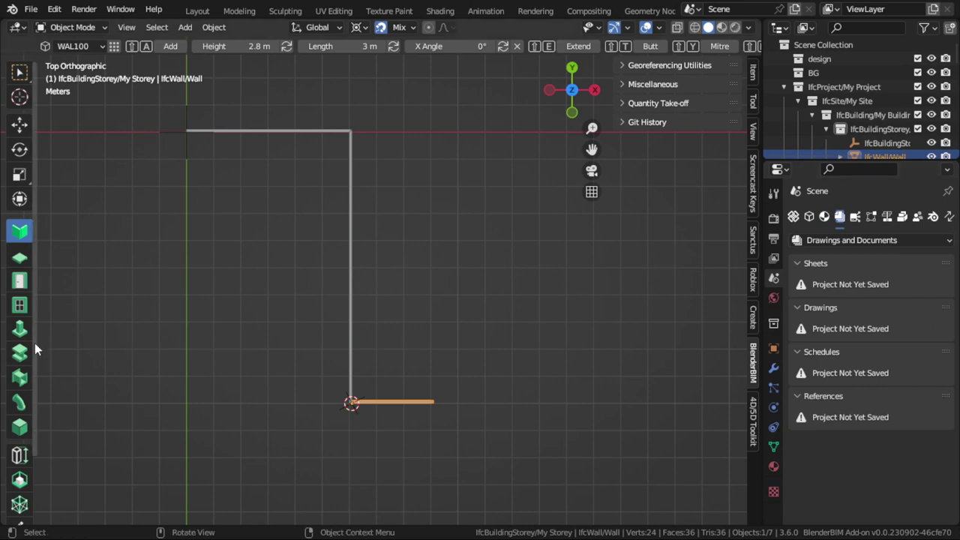
{"action": "left_click", "coordinate": [567, 298]}
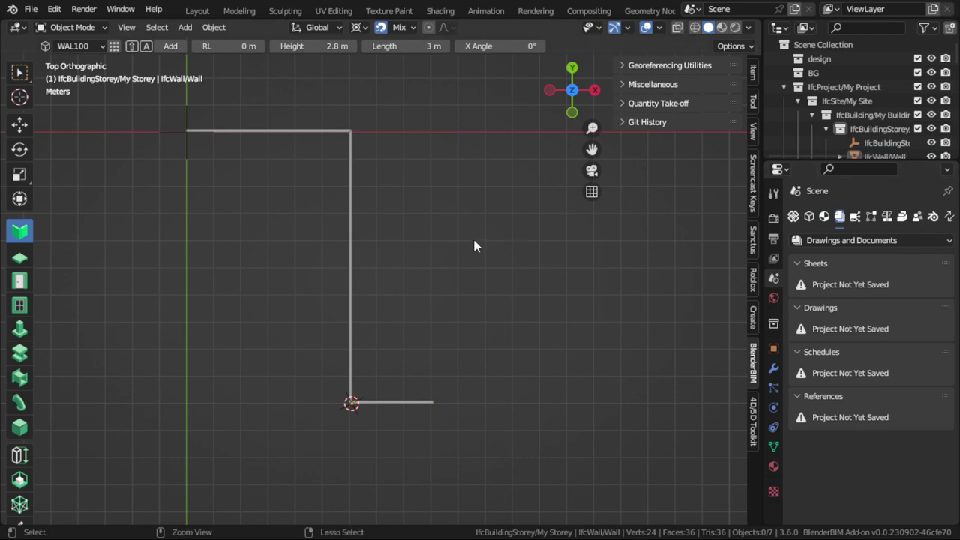
Step: Save the IFC project as plan.ifc
{"action": "key", "text": "ctrl+s"}
{"action": "left_click", "coordinate": [371, 442]}
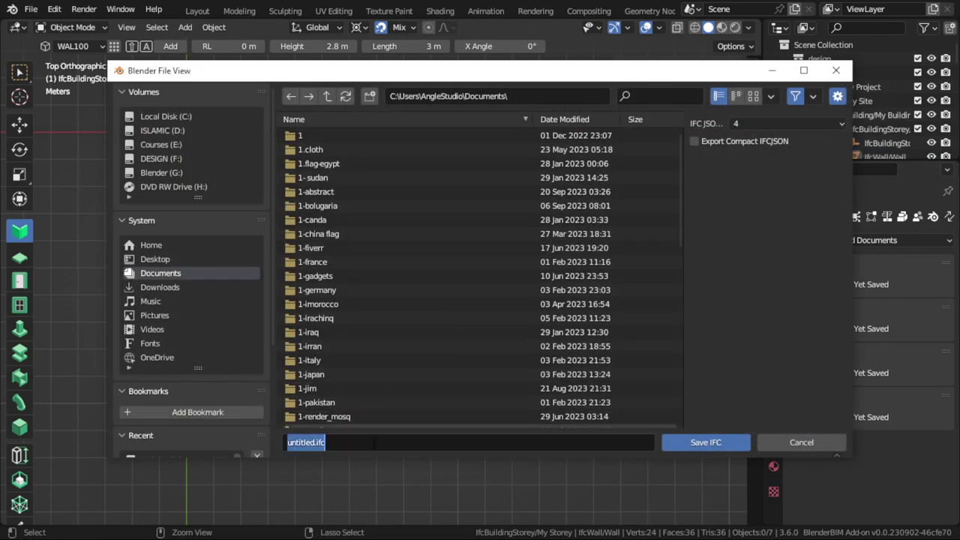
{"action": "type", "text": "P"}
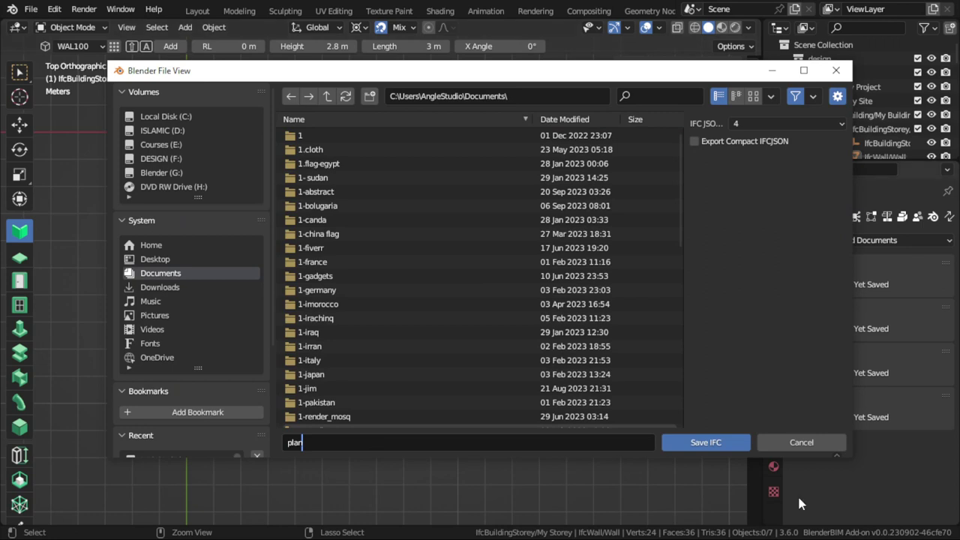
{"action": "left_click", "coordinate": [721, 447]}
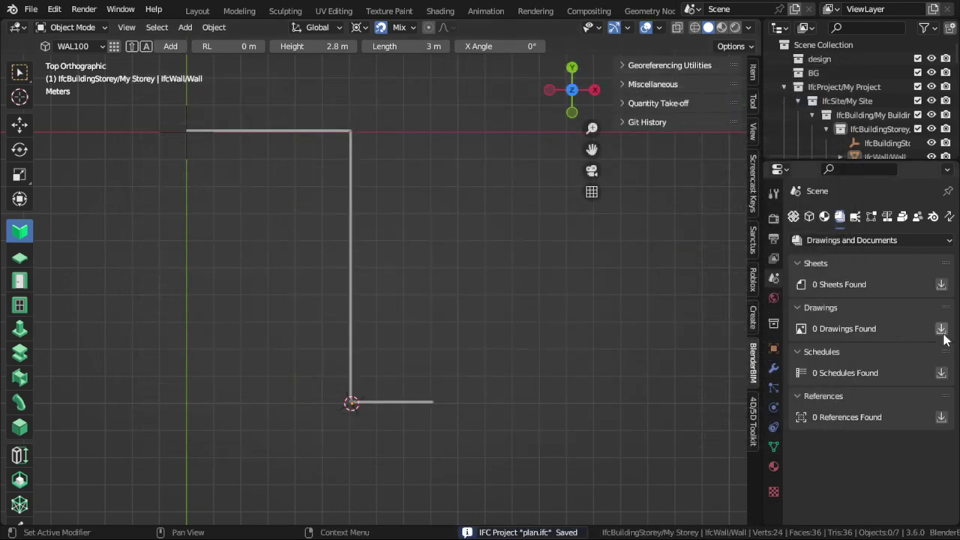
Step: Load the drawings list and set the new drawing location to My Storey
{"action": "left_click", "coordinate": [942, 330]}
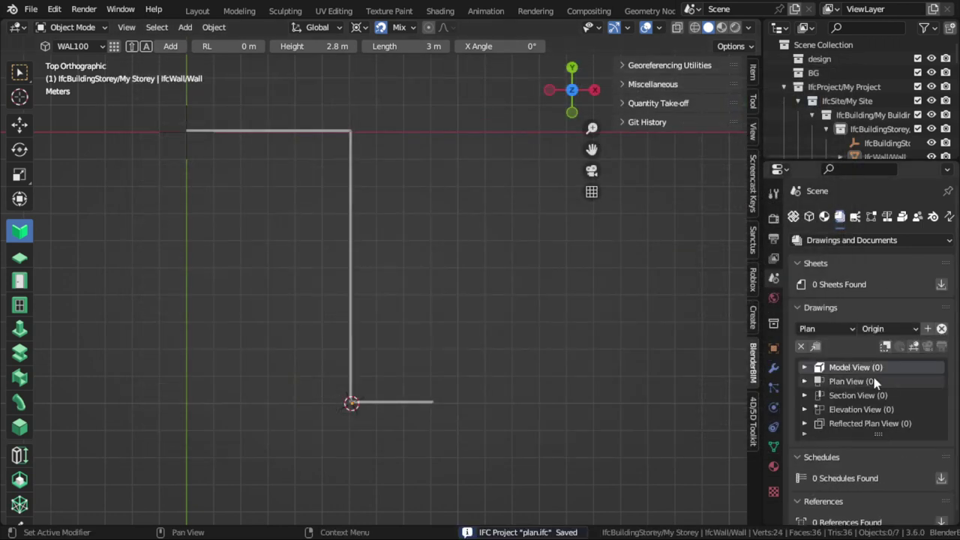
{"action": "left_click", "coordinate": [889, 328]}
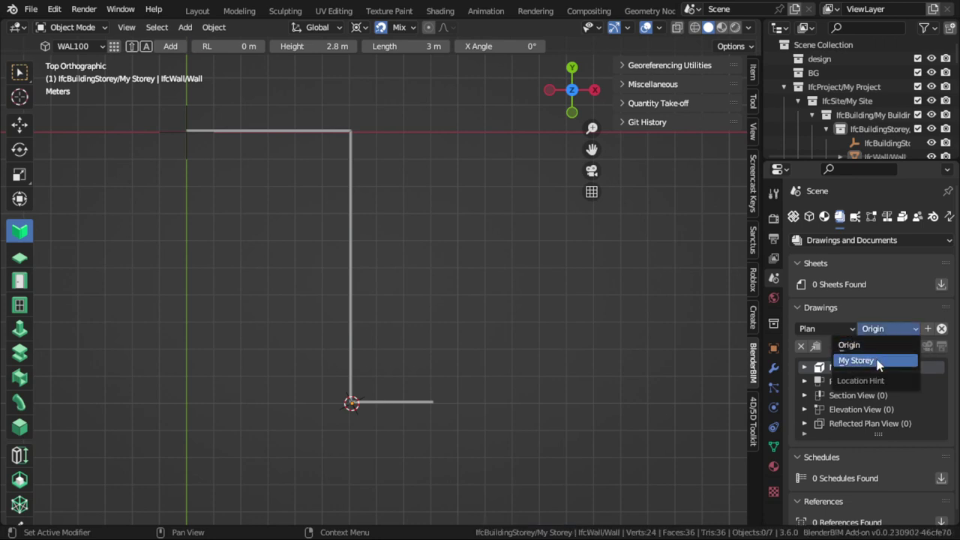
{"action": "left_click", "coordinate": [882, 361]}
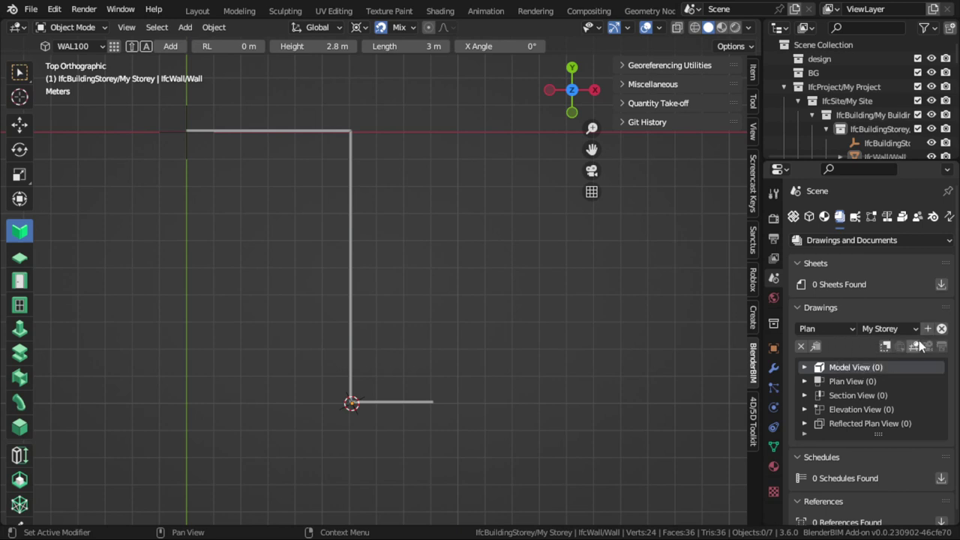
Step: Add and activate the MY STOREY PLAN drawing, then look through its camera
{"action": "left_click", "coordinate": [928, 329]}
{"action": "left_click", "coordinate": [805, 381]}
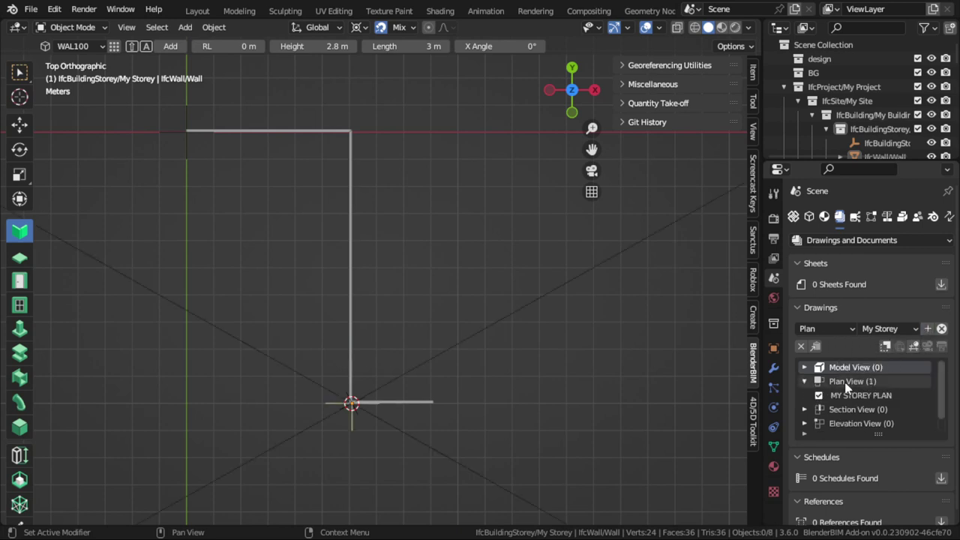
{"action": "left_click", "coordinate": [861, 396]}
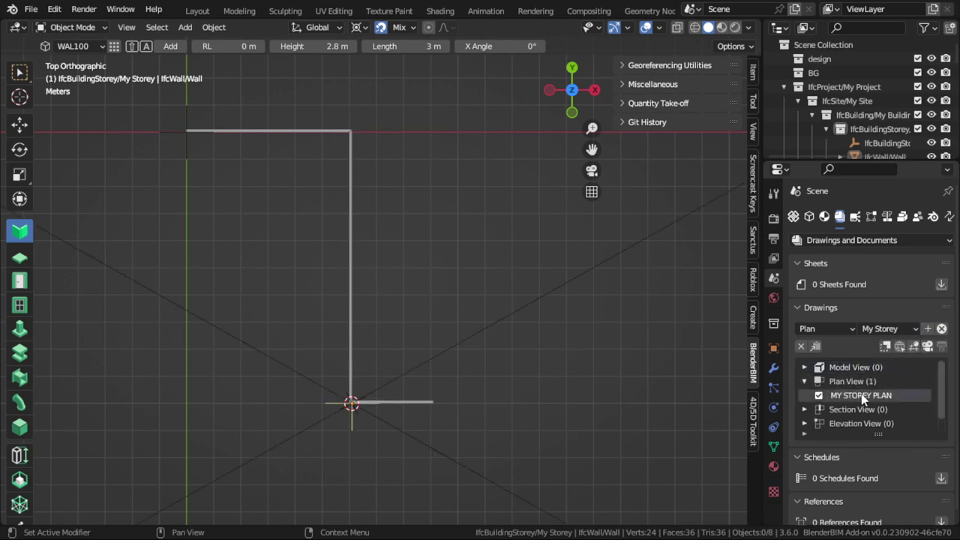
{"action": "left_click", "coordinate": [928, 347]}
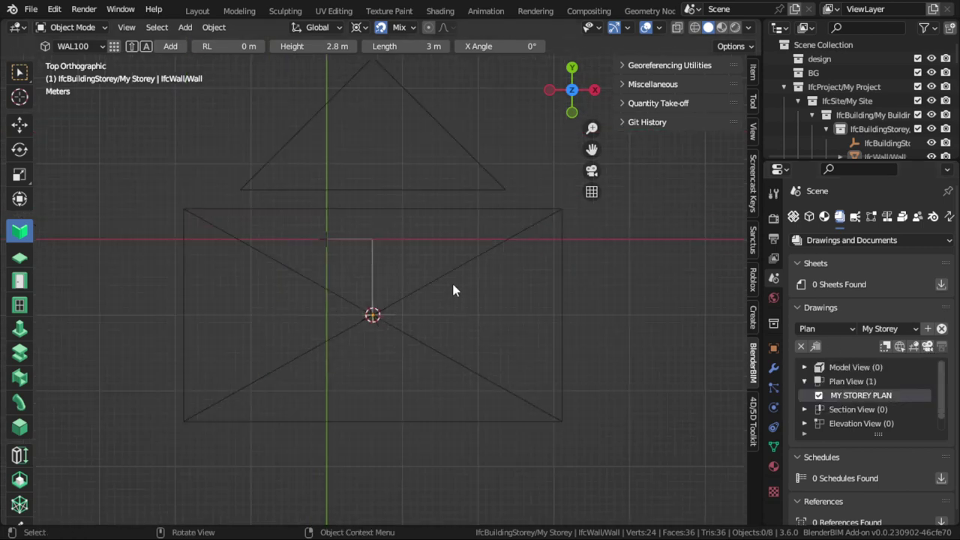
{"action": "left_click", "coordinate": [473, 156]}
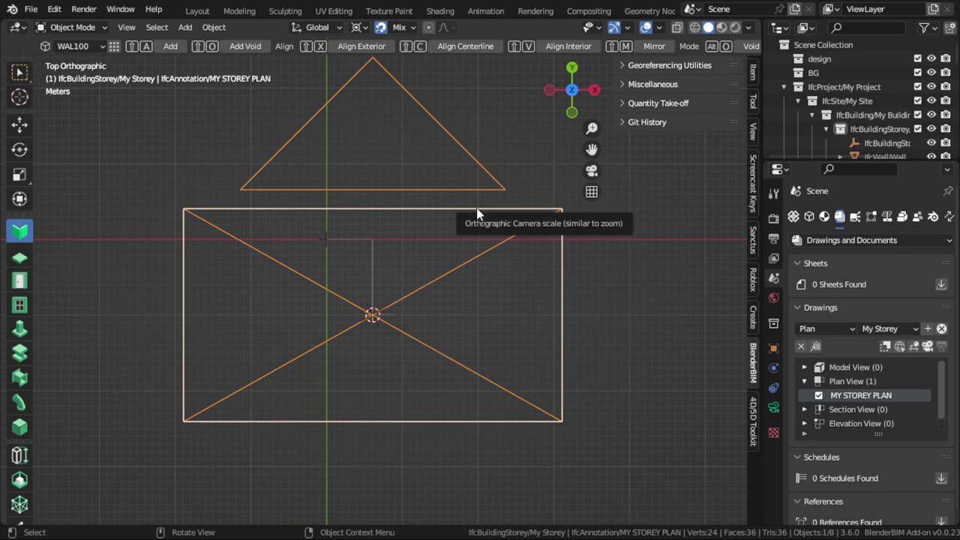
{"action": "key", "text": "KP_0"}
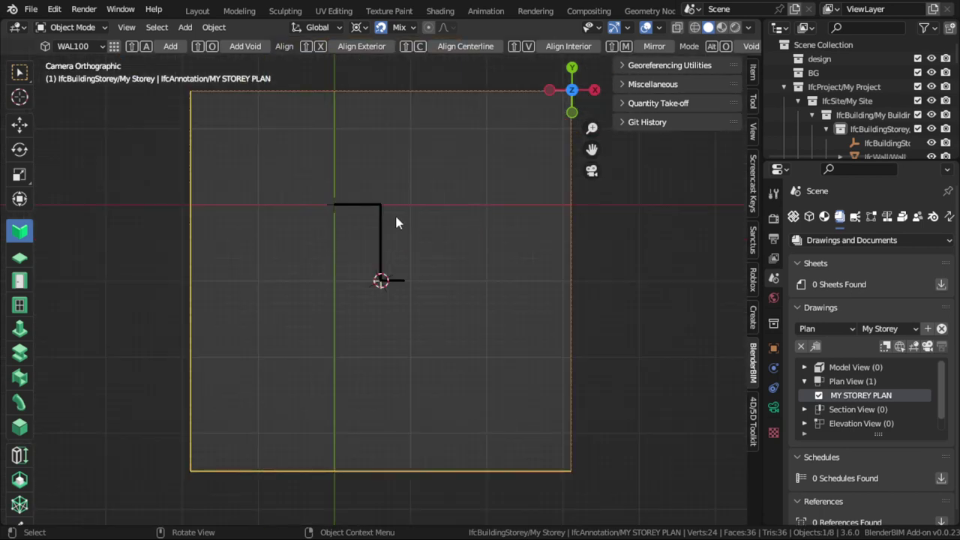
Step: Frame the walls by setting orthographic scale 13.5 and shifting the camera along Y and X
{"action": "left_click", "coordinate": [775, 405]}
{"action": "mouse_move", "coordinate": [862, 283]}
{"action": "left_mouse_down"}
{"action": "mouse_move", "coordinate": [893, 284]}
{"action": "mouse_move", "coordinate": [826, 284]}
{"action": "left_mouse_up"}
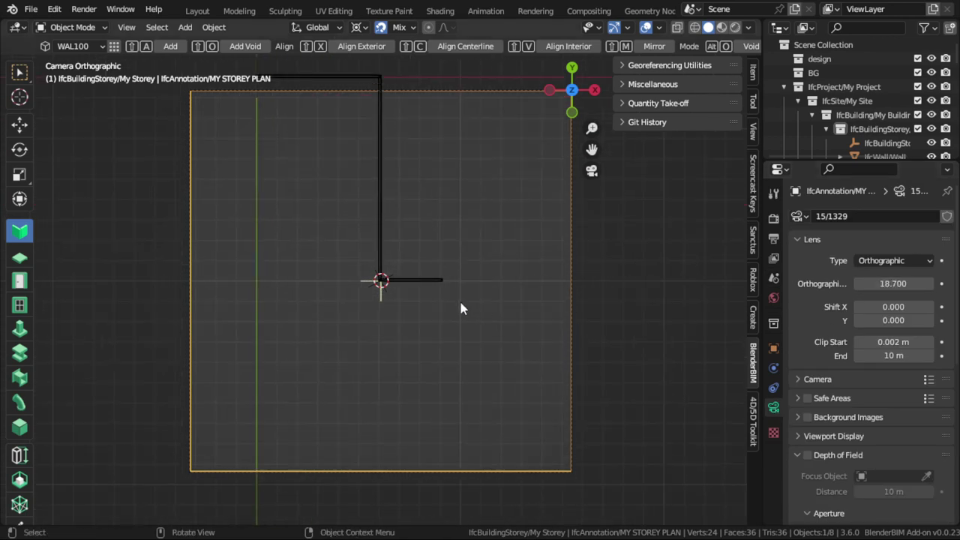
{"action": "key", "text": "g"}
{"action": "key", "text": "y"}
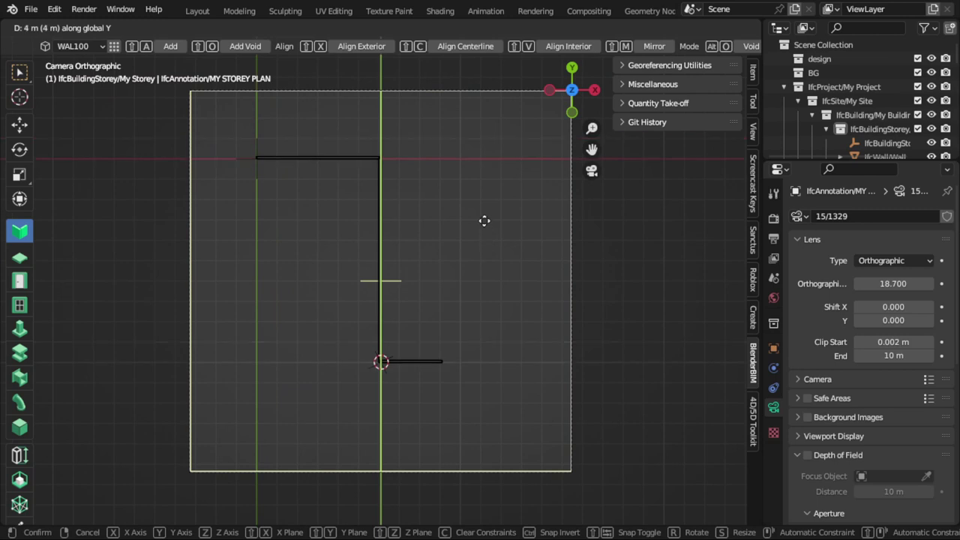
{"action": "key", "text": "Return"}
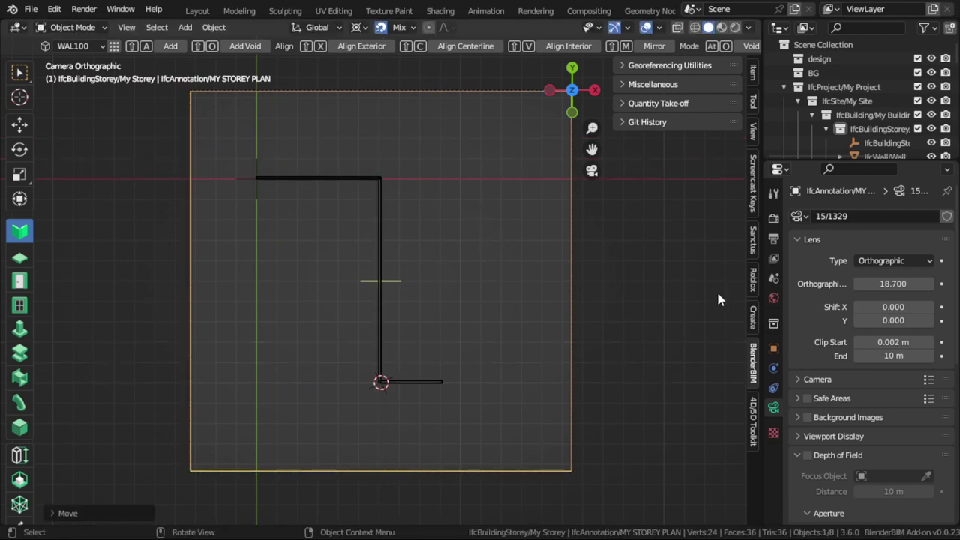
{"action": "left_click_drag", "start_coordinate": [893, 283], "coordinate": [832, 283]}
{"action": "key", "text": "g"}
{"action": "key", "text": "x"}
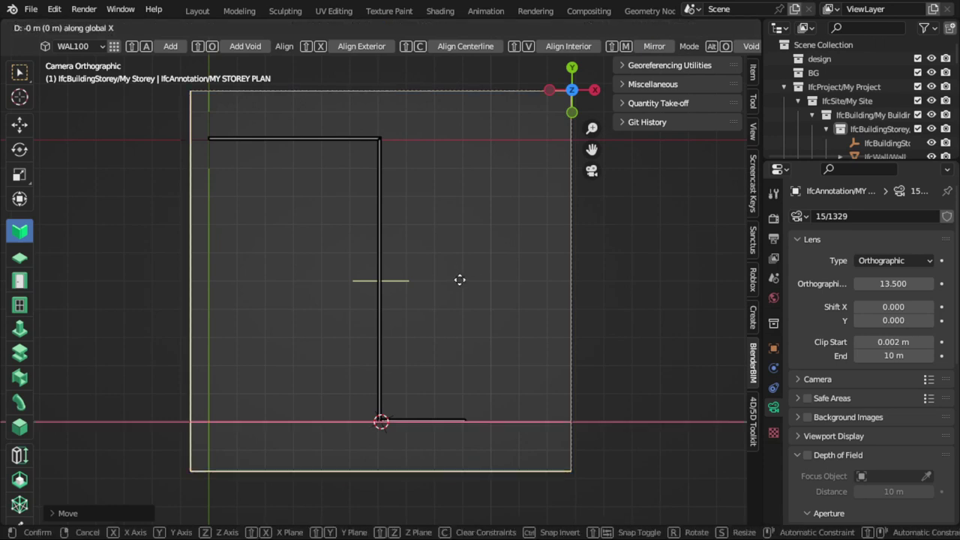
{"action": "left_click", "coordinate": [448, 282]}
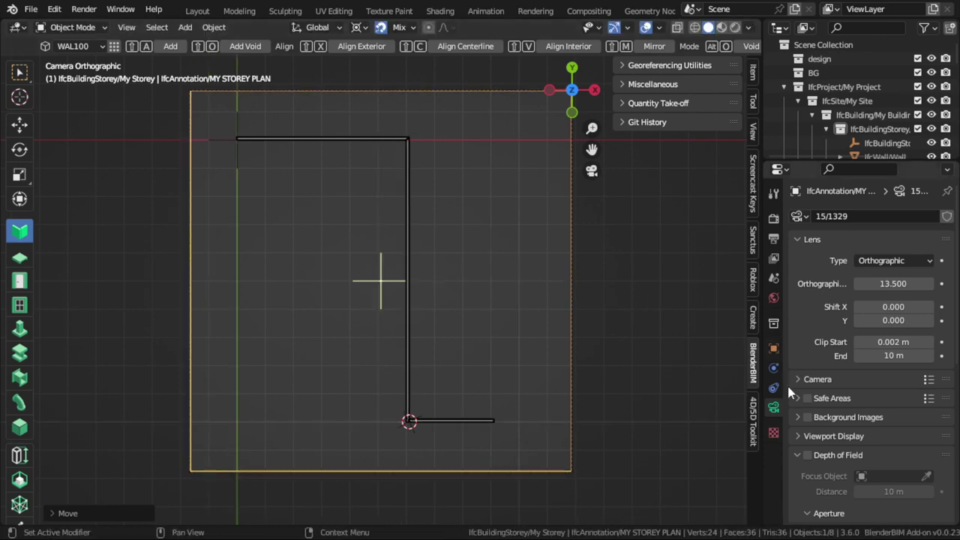
Step: Bring back the drawings list in Scene properties and set the Annotation tool type to Dimension
{"action": "left_click", "coordinate": [773, 258]}
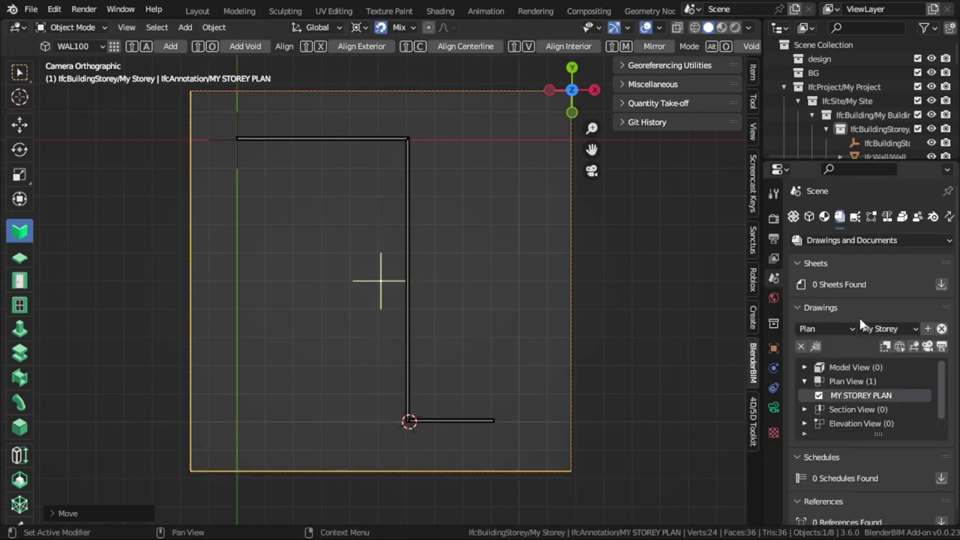
{"action": "left_click", "coordinate": [929, 351]}
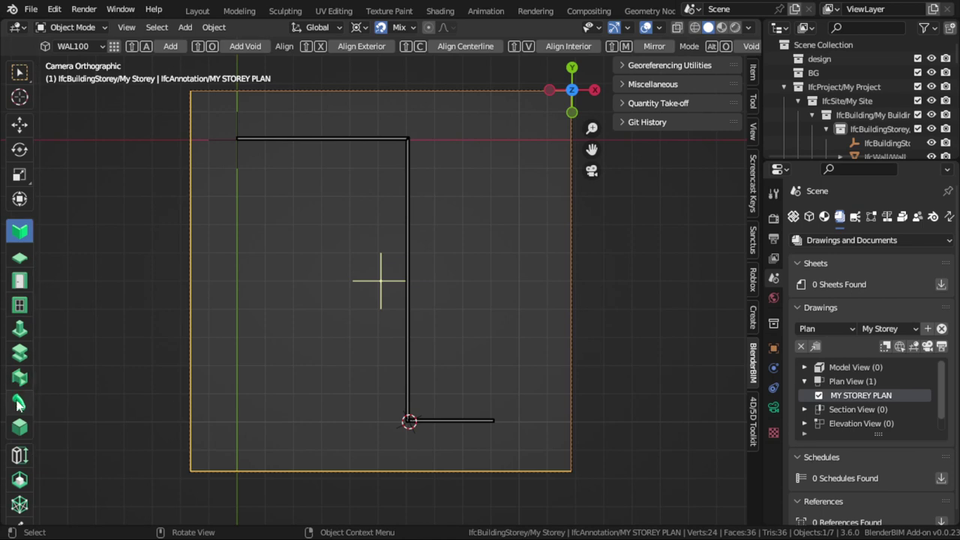
{"action": "left_click", "coordinate": [19, 456]}
{"action": "left_click", "coordinate": [21, 457]}
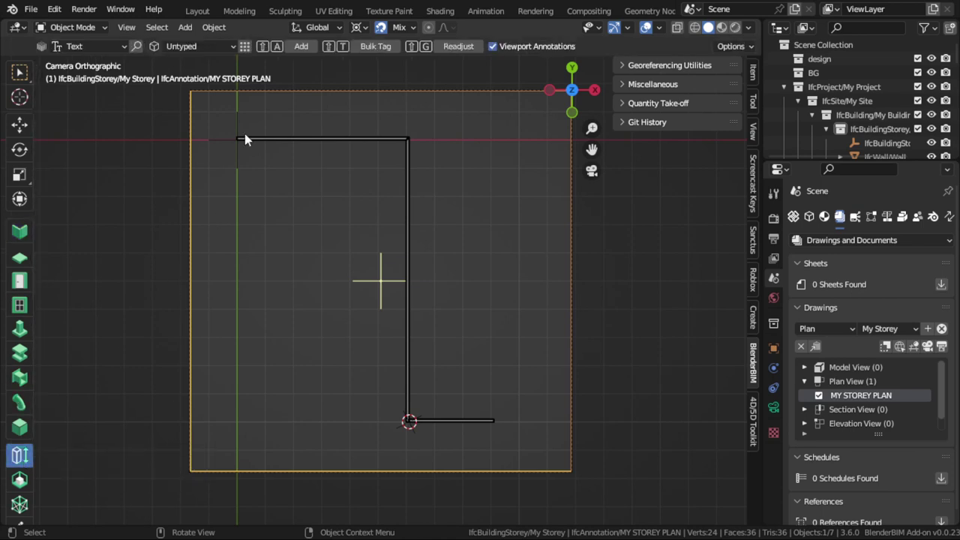
{"action": "left_click", "coordinate": [99, 47]}
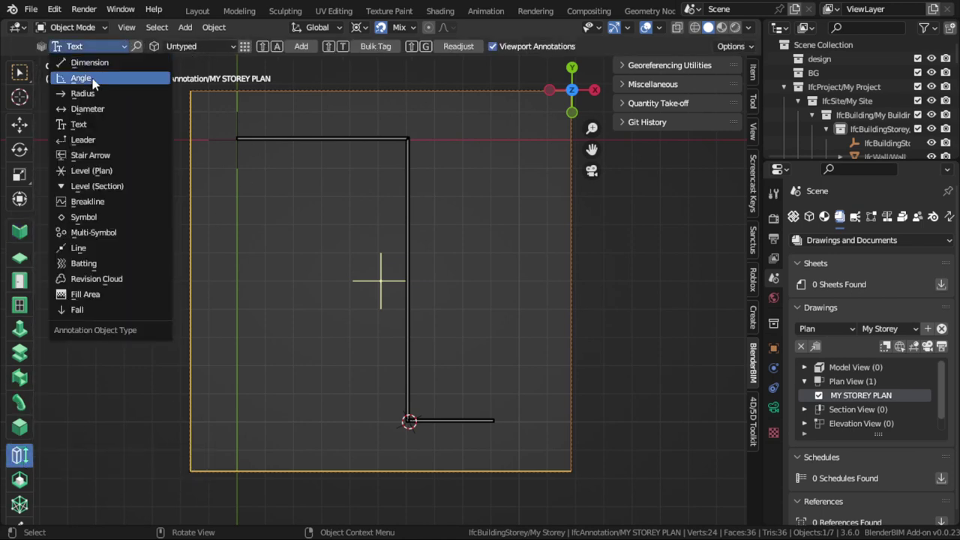
{"action": "left_click", "coordinate": [94, 63]}
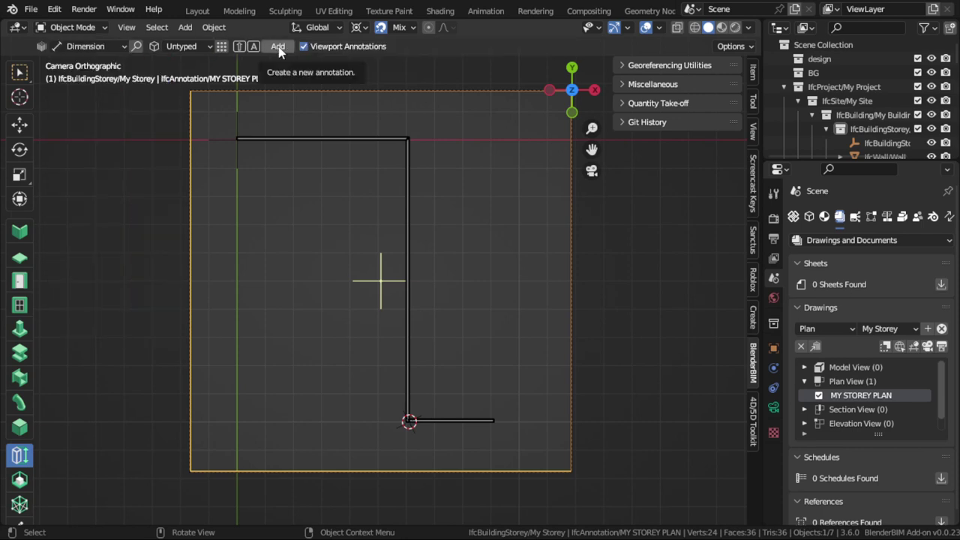
Step: In top view, add a 3375 dimension annotation and move it beside the long wall
{"action": "key", "text": "KP_0"}
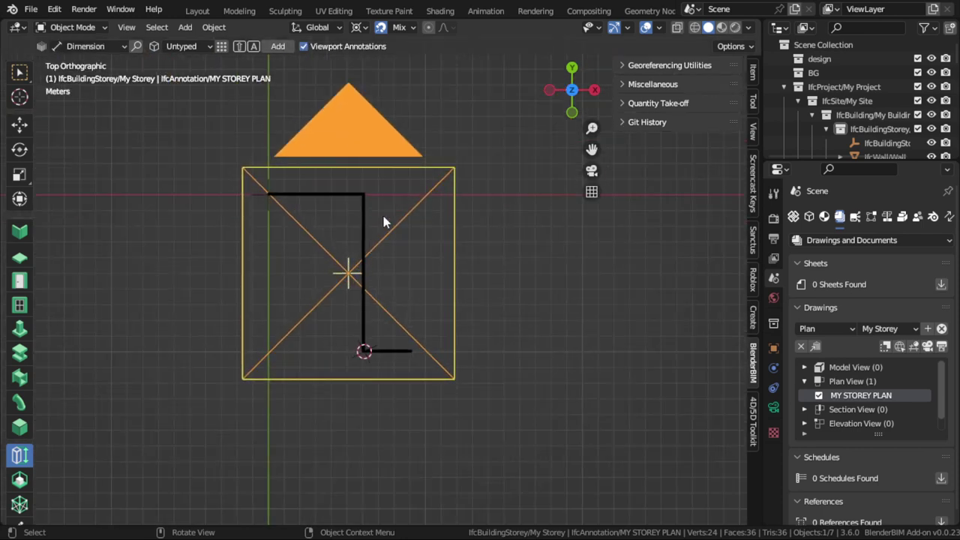
{"action": "scroll", "coordinate": [384, 197], "scroll_direction": "up", "scroll_amount": 3}
{"action": "scroll", "coordinate": [464, 285], "scroll_direction": "up", "scroll_amount": 3}
{"action": "scroll", "coordinate": [467, 300], "scroll_direction": "up", "scroll_amount": 2}
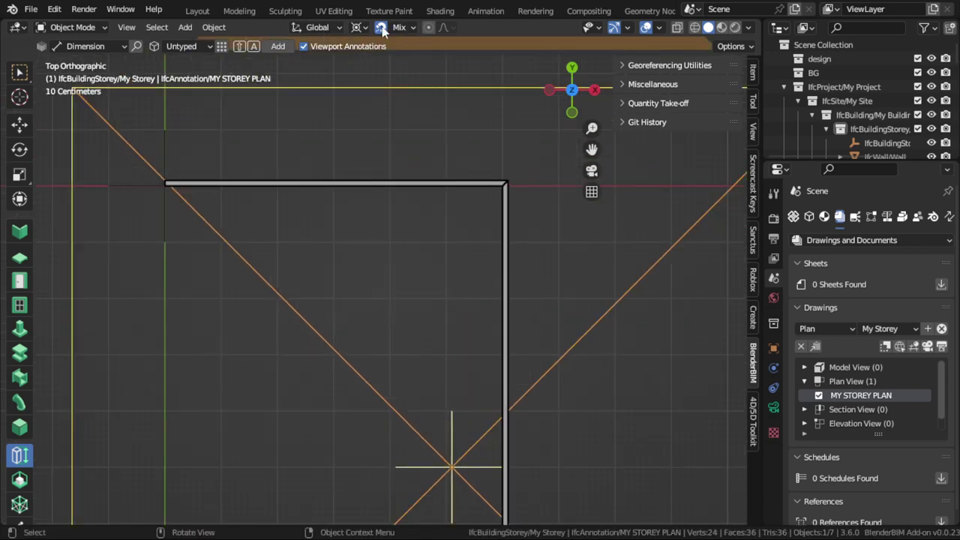
{"action": "left_click", "coordinate": [279, 46]}
{"action": "scroll", "coordinate": [463, 336], "scroll_direction": "down", "scroll_amount": 5}
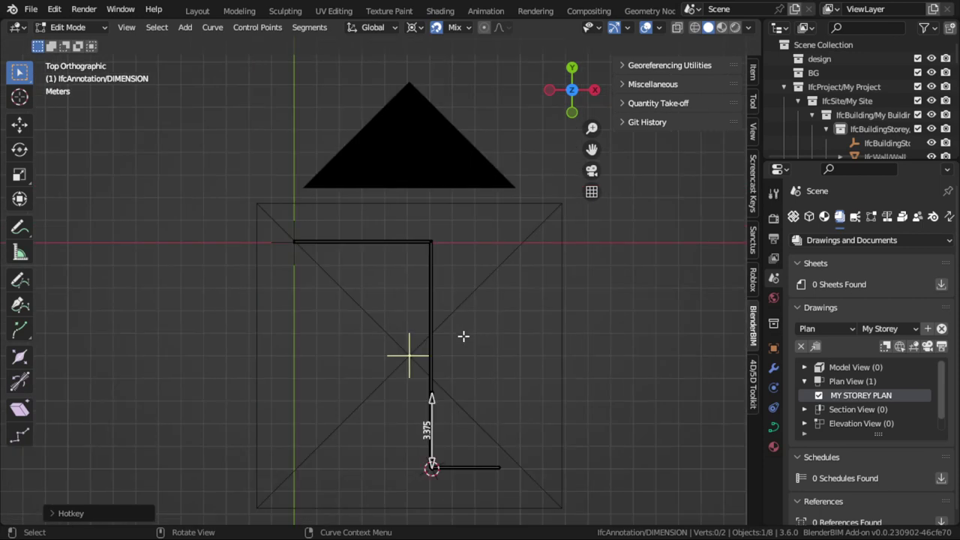
{"action": "scroll", "coordinate": [450, 443], "scroll_direction": "up", "scroll_amount": 3}
{"action": "scroll", "coordinate": [370, 223], "scroll_direction": "down", "scroll_amount": 2}
{"action": "scroll", "coordinate": [371, 223], "scroll_direction": "up", "scroll_amount": 2}
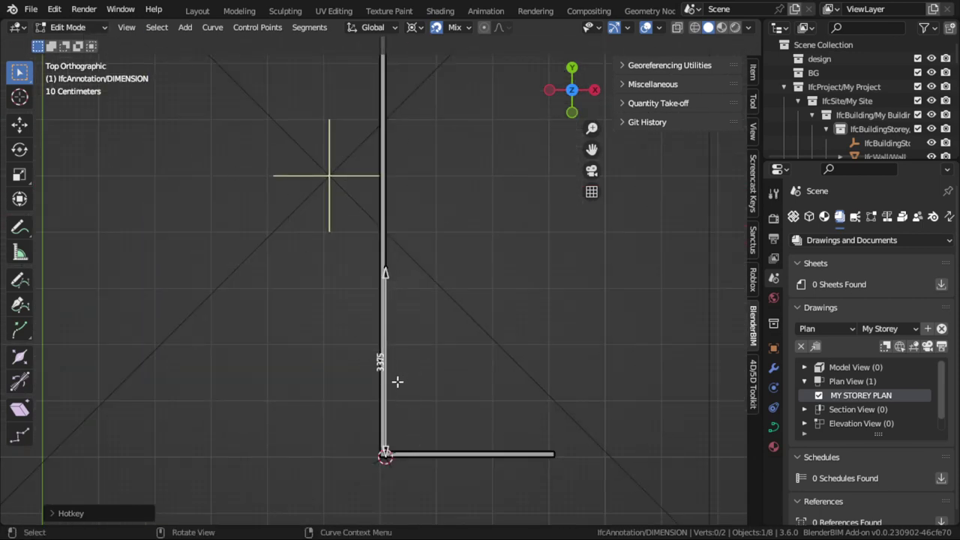
{"action": "key", "text": "a"}
{"action": "key", "text": "g"}
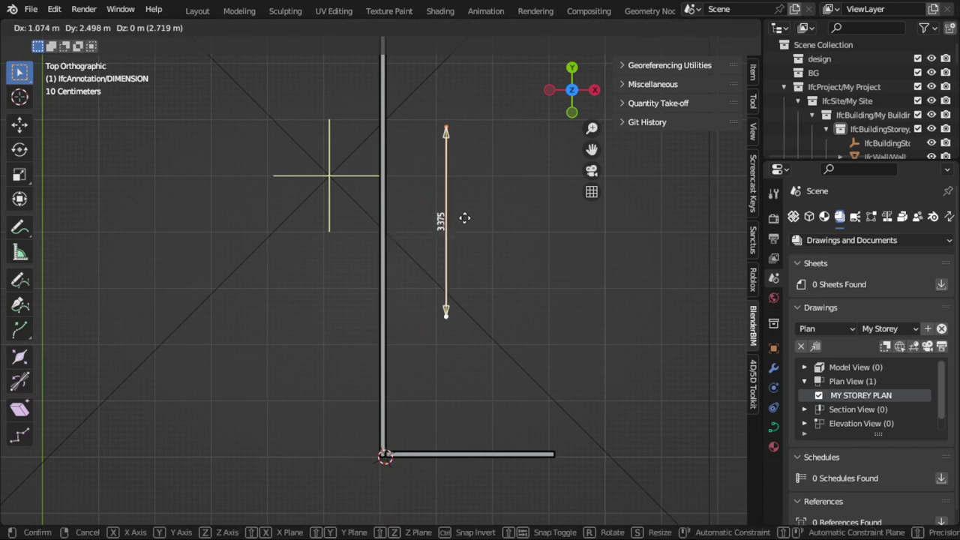
{"action": "left_click", "coordinate": [357, 204]}
Step: Snap the dimension's bottom end along Y to the wall corner
{"action": "left_click", "coordinate": [341, 295]}
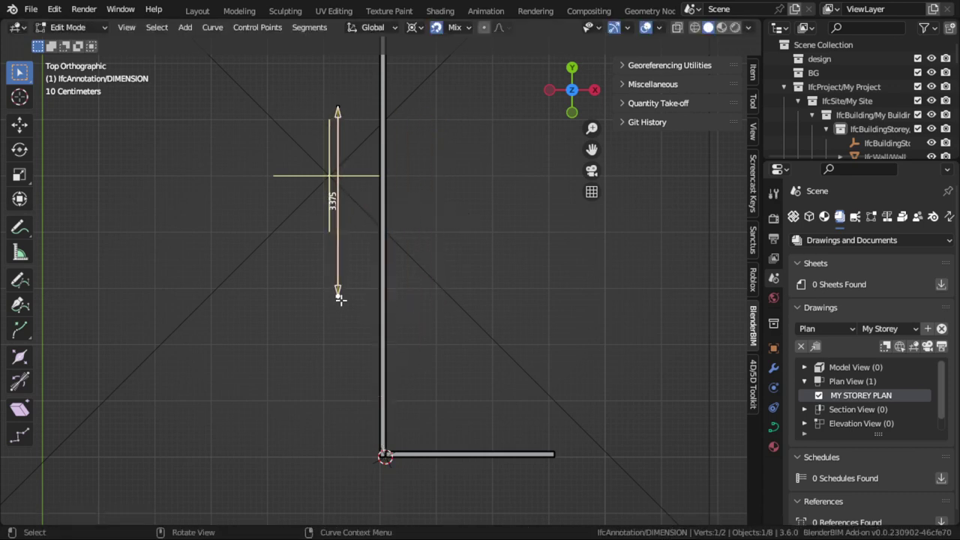
{"action": "scroll", "coordinate": [384, 458], "scroll_direction": "up", "scroll_amount": 2}
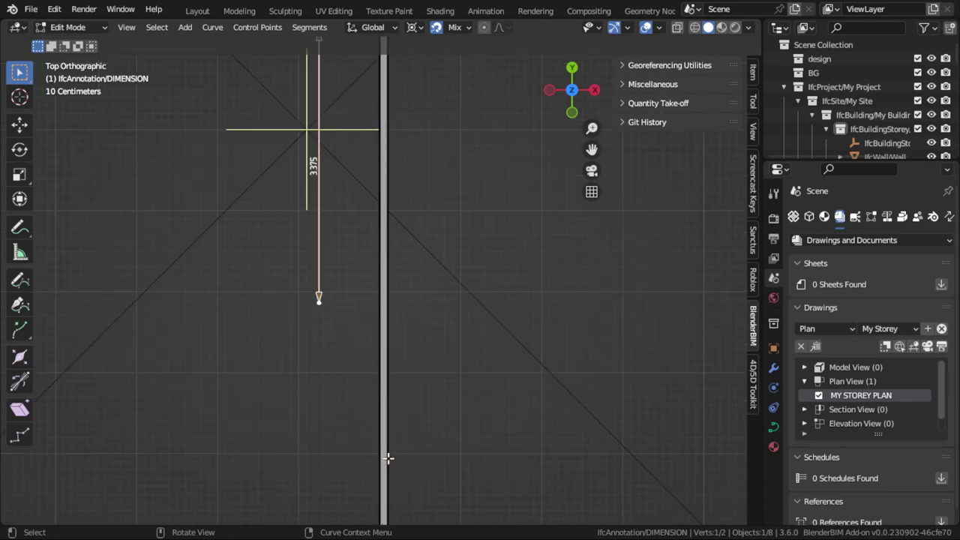
{"action": "mouse_move", "coordinate": [388, 457]}
{"action": "middle_mouse_down", "text": "shift"}
{"action": "mouse_move", "coordinate": [450, 315]}
{"action": "mouse_move", "coordinate": [443, 375]}
{"action": "middle_mouse_up", "text": "shift"}
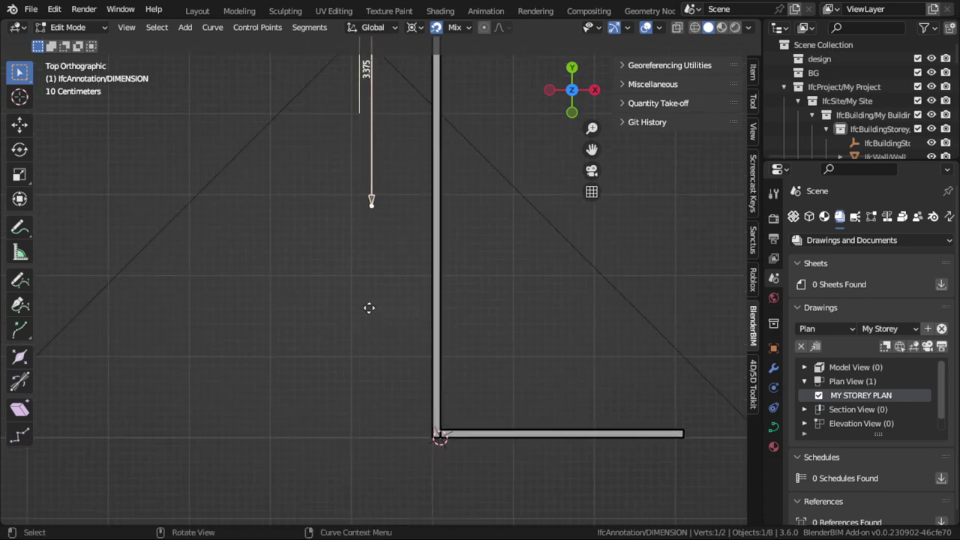
{"action": "key", "text": "g"}
{"action": "key", "text": "y"}
{"action": "left_click", "coordinate": [433, 439]}
Step: Extend the dimension's top end along Y to the wall's top edge
{"action": "middle_click_drag", "start_coordinate": [390, 121], "coordinate": [408, 350], "text": "shift"}
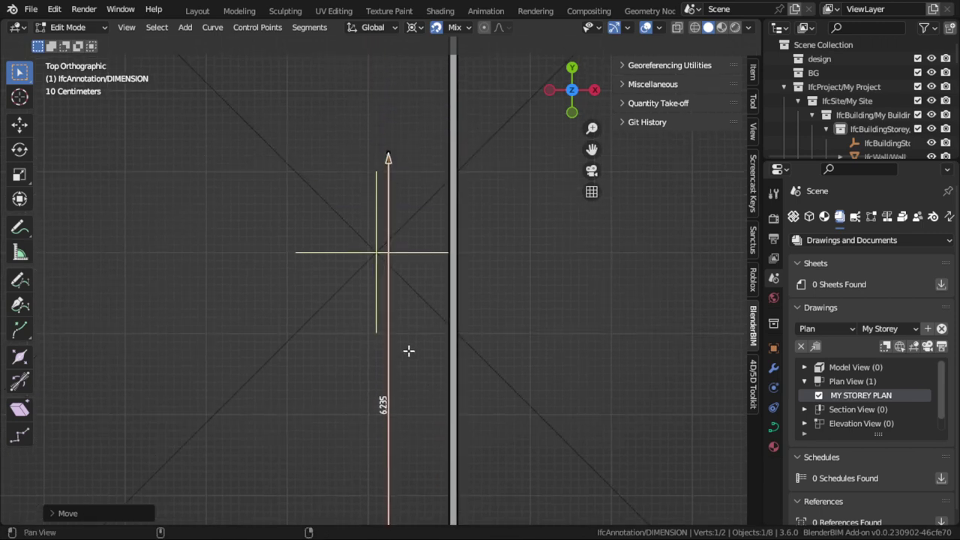
{"action": "left_click", "coordinate": [388, 156]}
{"action": "middle_click_drag", "start_coordinate": [403, 143], "coordinate": [423, 406], "text": "shift"}
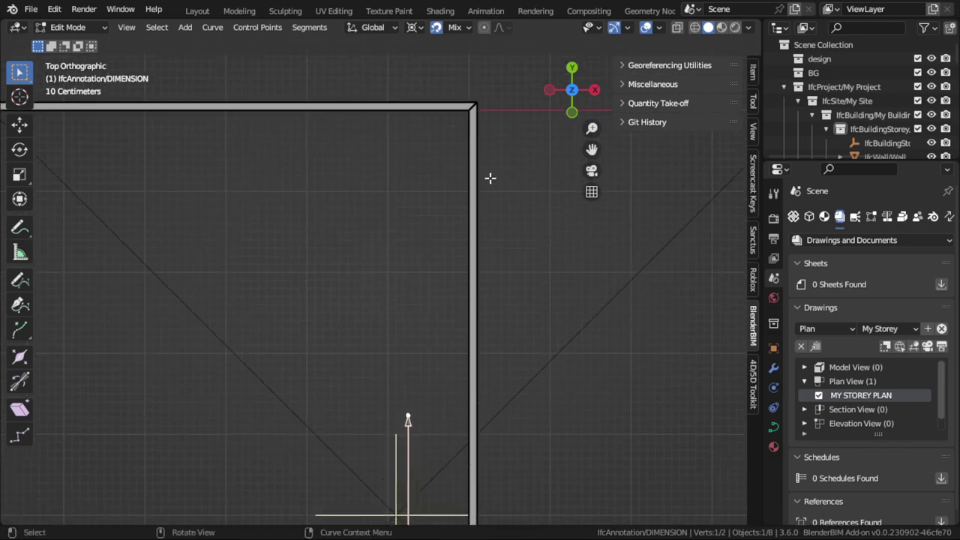
{"action": "key", "text": "g"}
{"action": "key", "text": "y"}
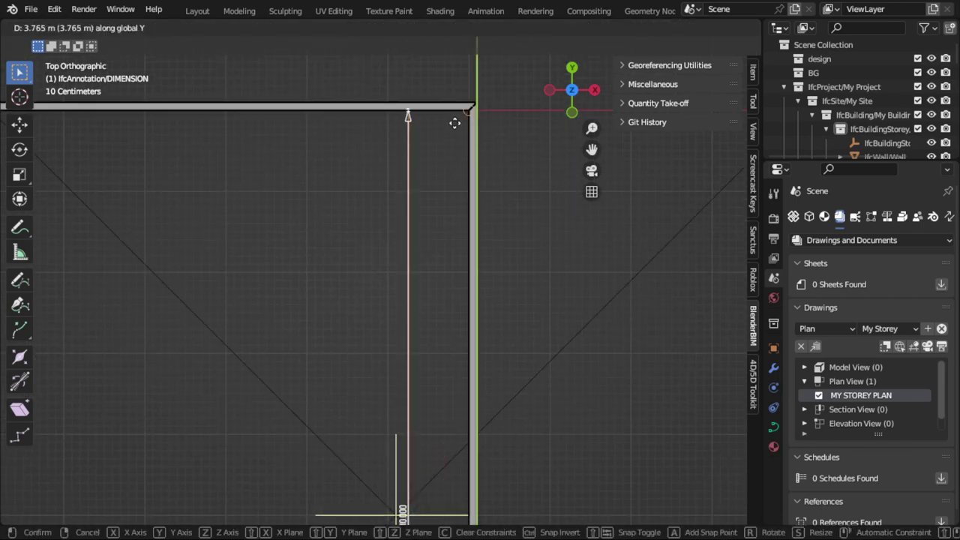
{"action": "left_click", "coordinate": [462, 114]}
Step: Inspect the 10.000 dimension, leave Edit Mode and save the annotation changes
{"action": "scroll", "coordinate": [416, 238], "scroll_direction": "up", "scroll_amount": 2}
{"action": "middle_click_drag", "start_coordinate": [382, 242], "coordinate": [397, 399], "text": "shift"}
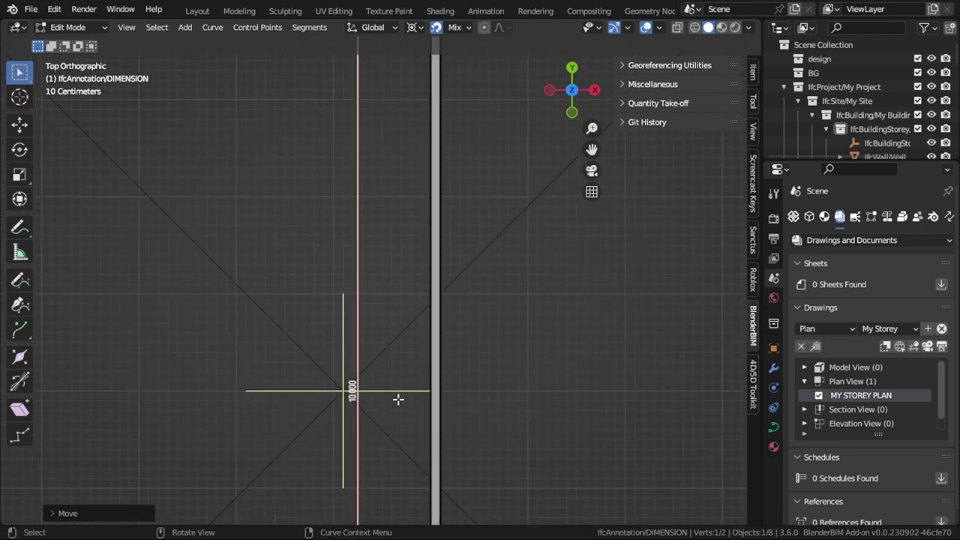
{"action": "scroll", "coordinate": [409, 236], "scroll_direction": "down", "scroll_amount": 2}
{"action": "mouse_move", "coordinate": [410, 235]}
{"action": "middle_mouse_down", "text": "shift"}
{"action": "mouse_move", "coordinate": [405, 378]}
{"action": "mouse_move", "coordinate": [422, 351]}
{"action": "middle_mouse_up", "text": "shift"}
{"action": "scroll", "coordinate": [405, 375], "scroll_direction": "down", "scroll_amount": 3}
{"action": "middle_click_drag", "start_coordinate": [314, 288], "coordinate": [304, 257], "text": "shift"}
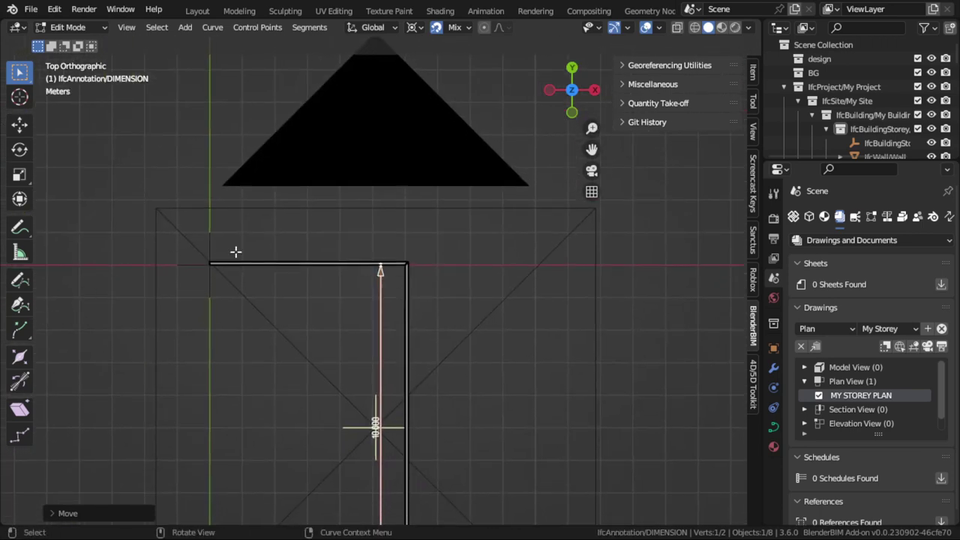
{"action": "key", "text": "Tab"}
{"action": "left_click", "coordinate": [213, 298]}
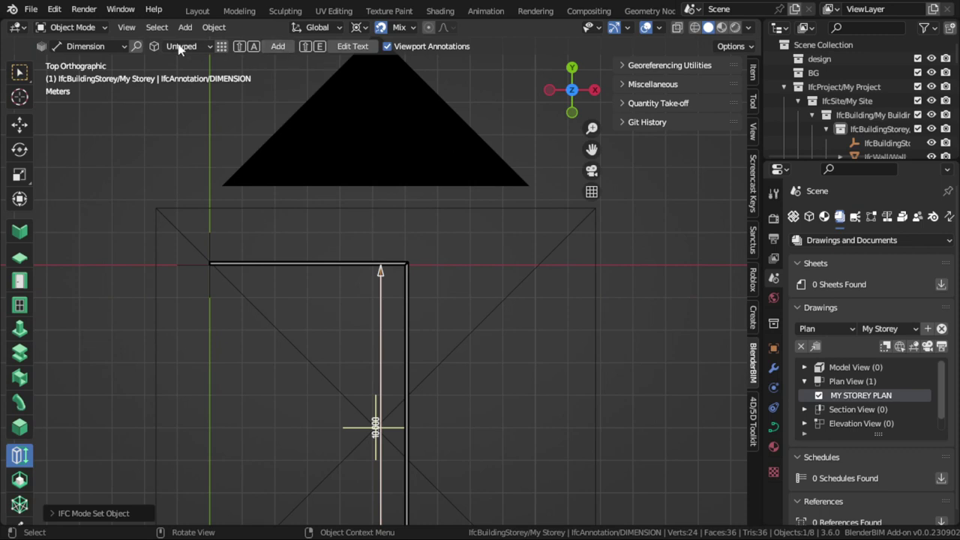
Step: Add a new dimension, rotate it 90 degrees and move it below the lower wall
{"action": "left_click", "coordinate": [277, 47]}
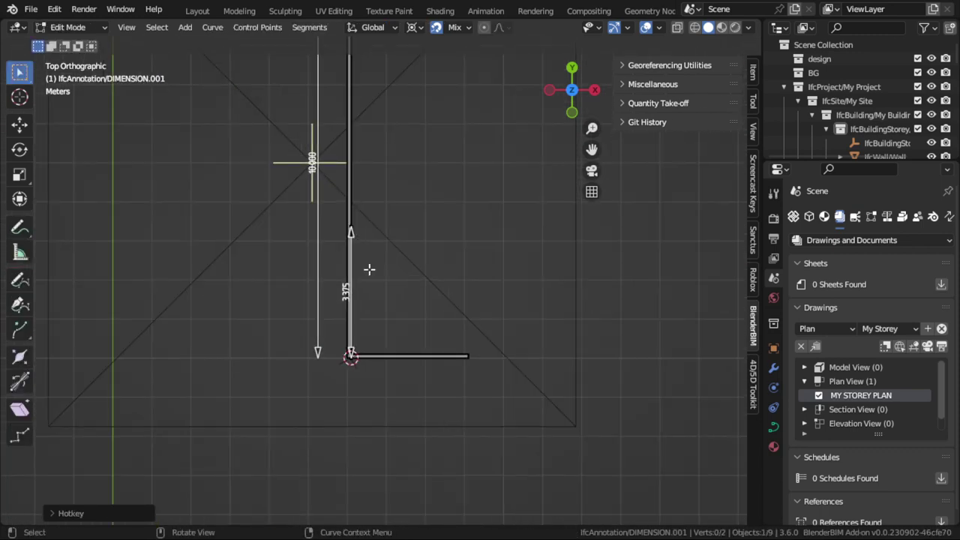
{"action": "type", "text": "a"}
{"action": "type", "text": "r90"}
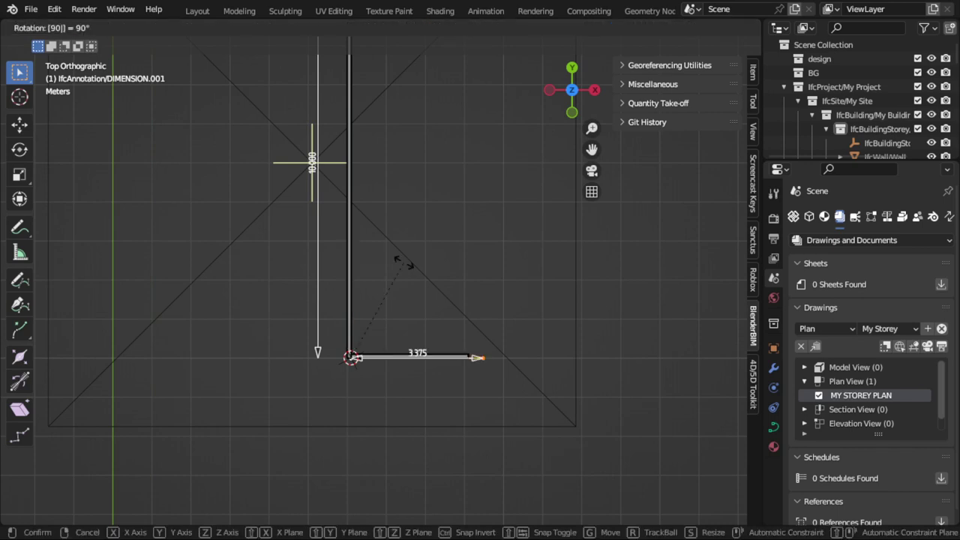
{"action": "key", "text": "Return"}
{"action": "scroll", "coordinate": [313, 315], "scroll_direction": "up", "scroll_amount": 5}
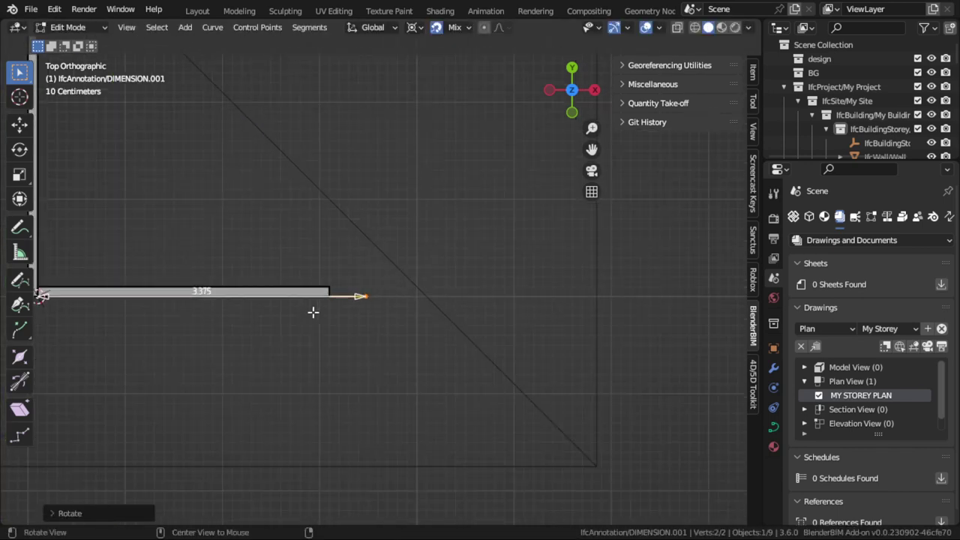
{"action": "key", "text": "g"}
{"action": "key", "text": "y"}
{"action": "left_click", "coordinate": [337, 373]}
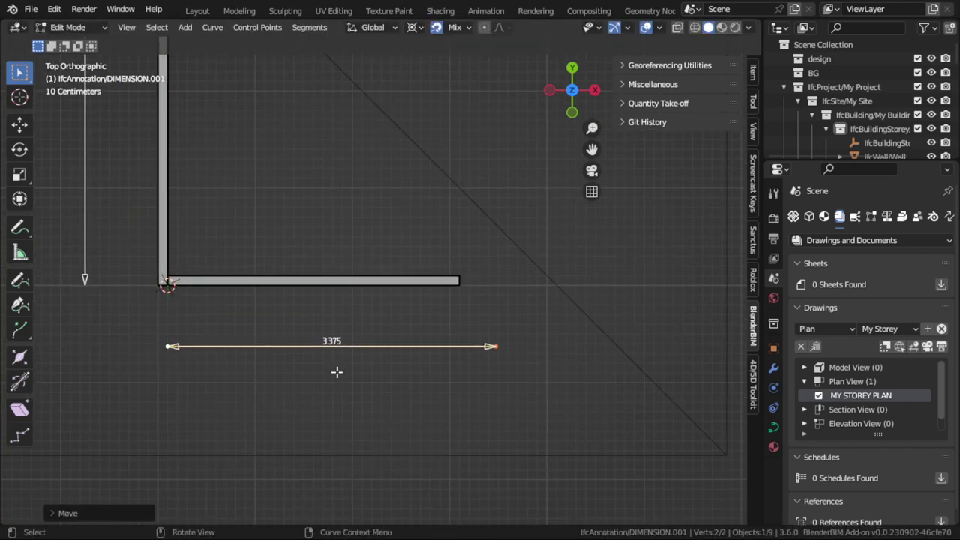
Step: Slide both endpoints along X to the wall ends so it reads 3.100, then save
{"action": "left_click", "coordinate": [172, 347]}
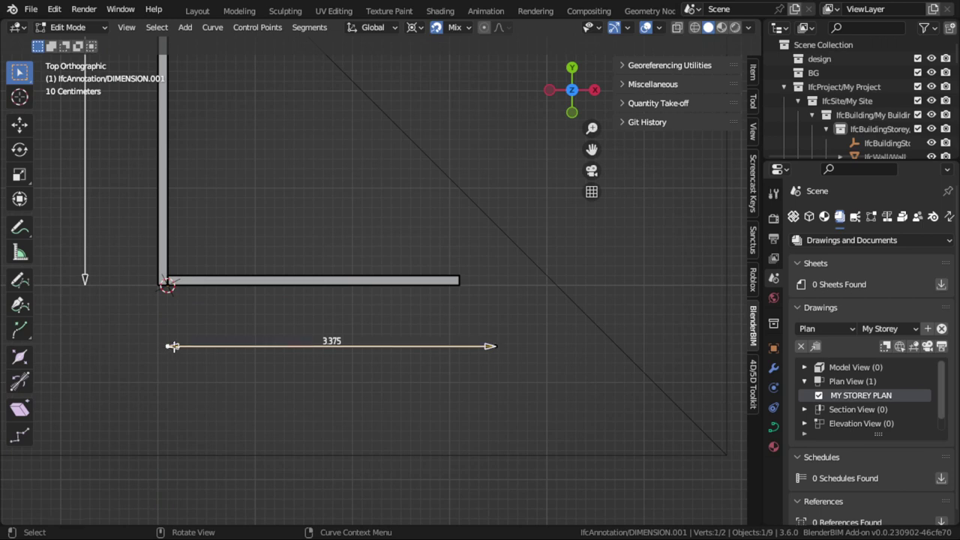
{"action": "key", "text": "g"}
{"action": "key", "text": "x"}
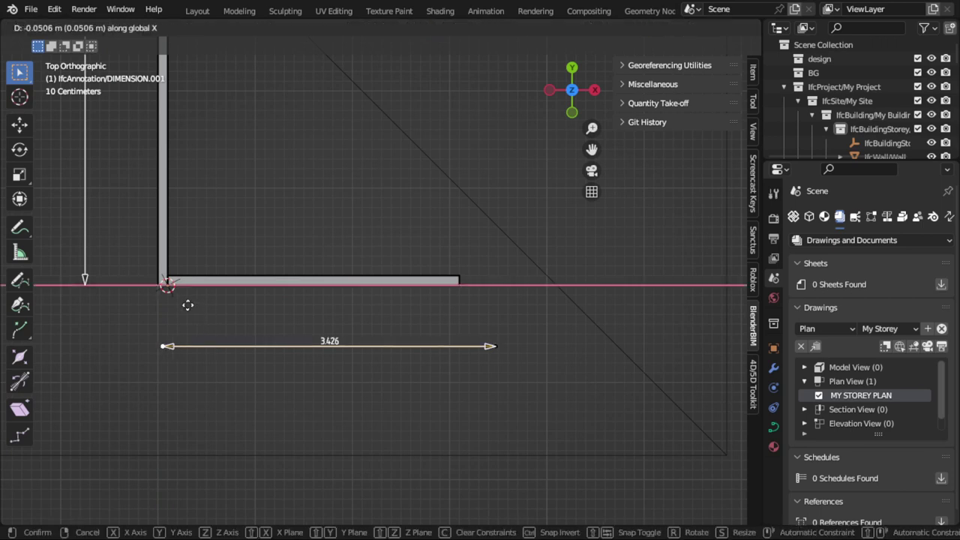
{"action": "left_click", "coordinate": [163, 286]}
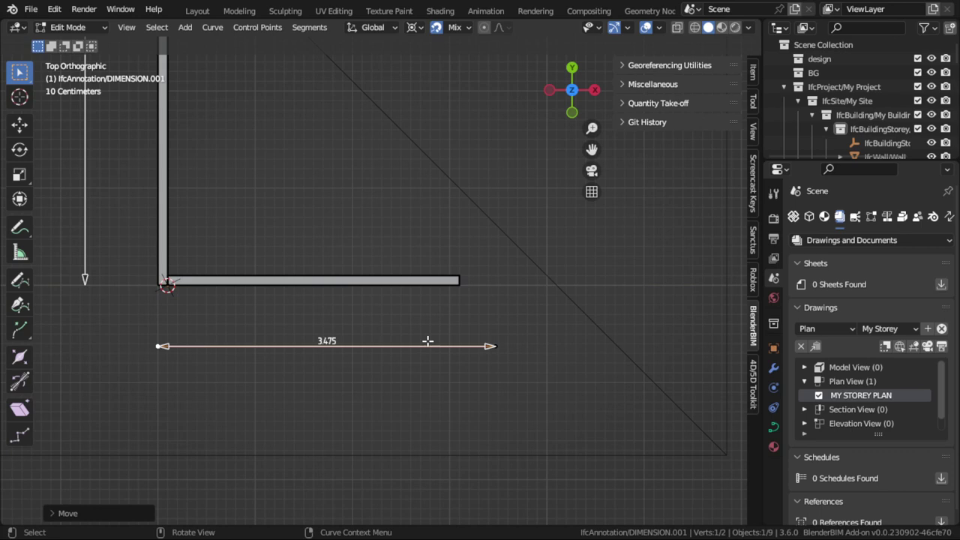
{"action": "left_click", "coordinate": [491, 345]}
{"action": "key", "text": "g"}
{"action": "key", "text": "x"}
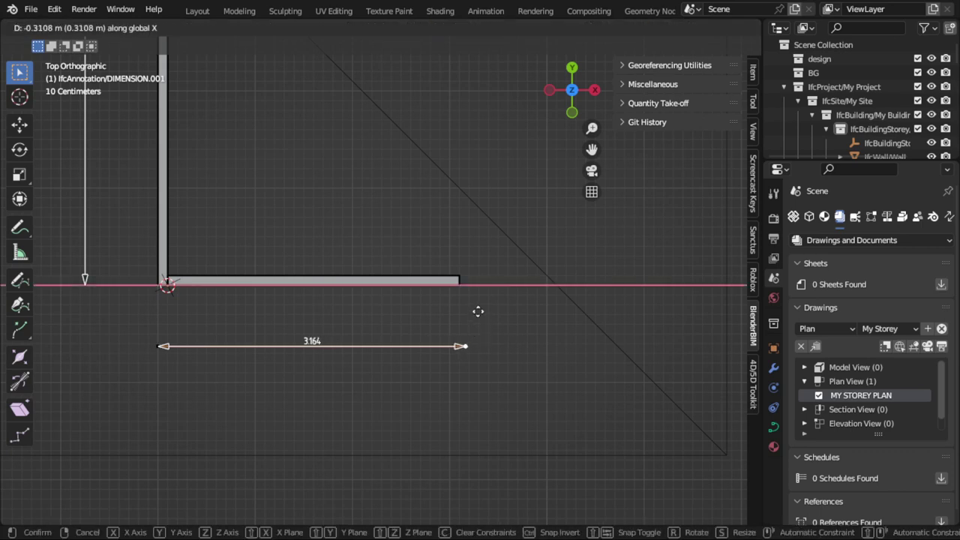
{"action": "left_click", "coordinate": [462, 325]}
{"action": "key", "text": "Tab"}
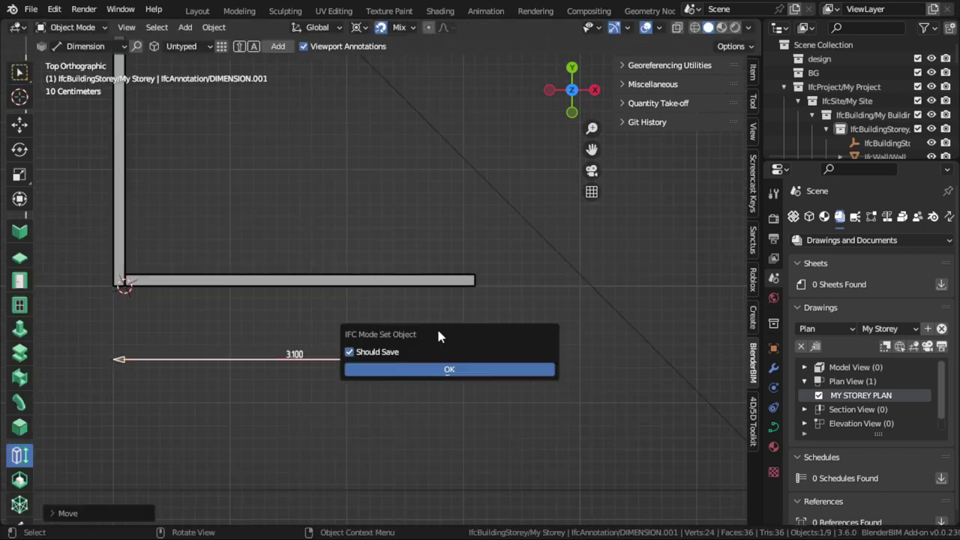
{"action": "left_click", "coordinate": [416, 369]}
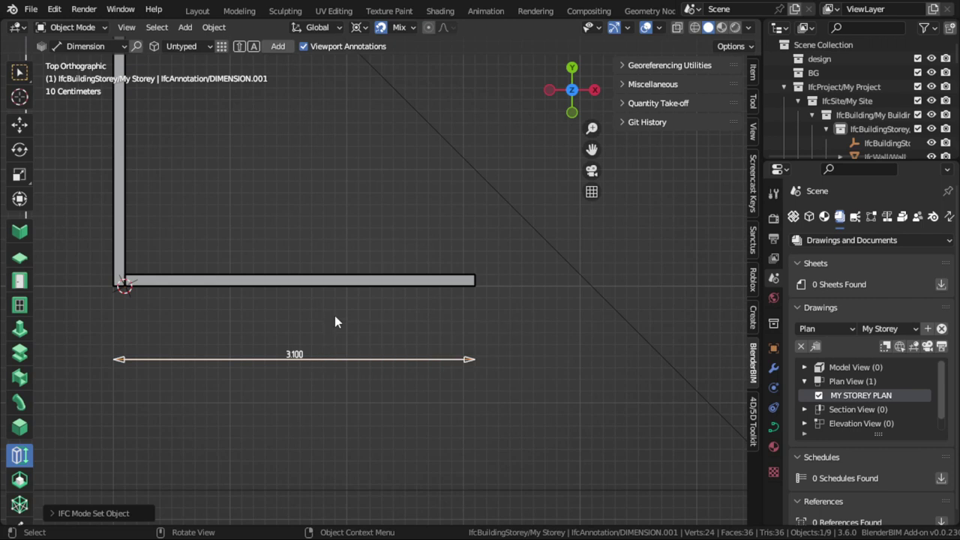
{"action": "left_click", "coordinate": [119, 263]}
Step: Add another dimension and move it above the top wall
{"action": "middle_click_drag", "start_coordinate": [124, 275], "coordinate": [182, 285], "text": "shift"}
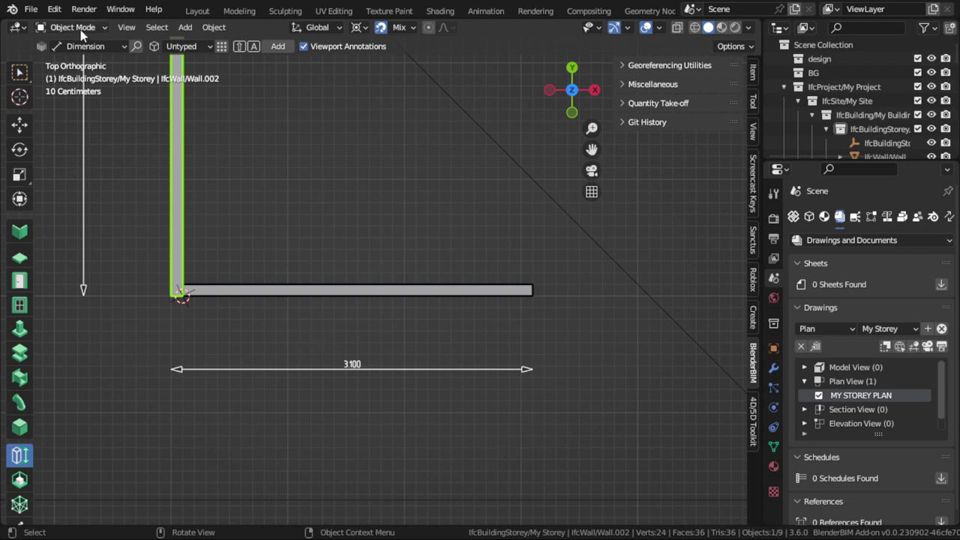
{"action": "left_click", "coordinate": [73, 27]}
{"action": "left_click", "coordinate": [75, 40]}
{"action": "scroll", "coordinate": [248, 169], "scroll_direction": "down", "scroll_amount": 5}
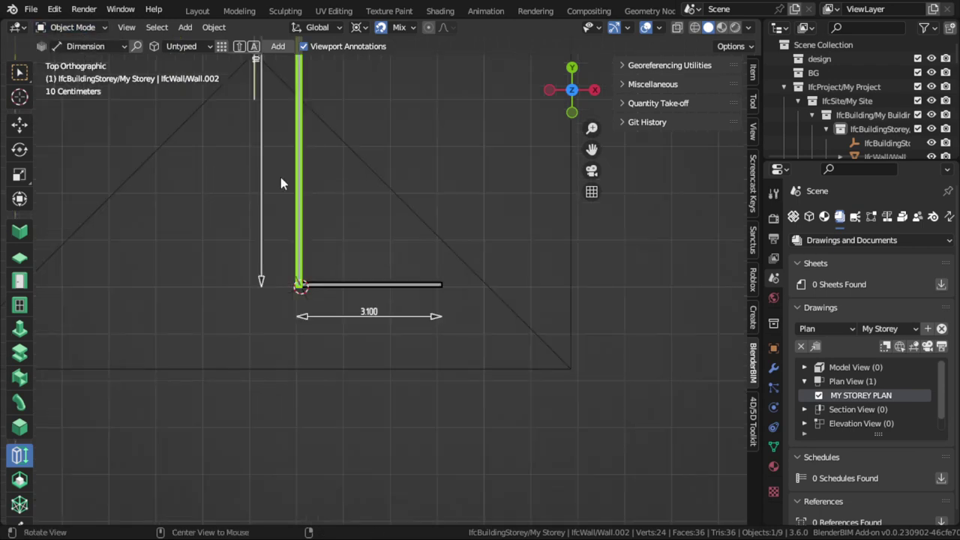
{"action": "left_click", "coordinate": [280, 182]}
{"action": "middle_click_drag", "start_coordinate": [320, 172], "coordinate": [364, 298], "text": "shift"}
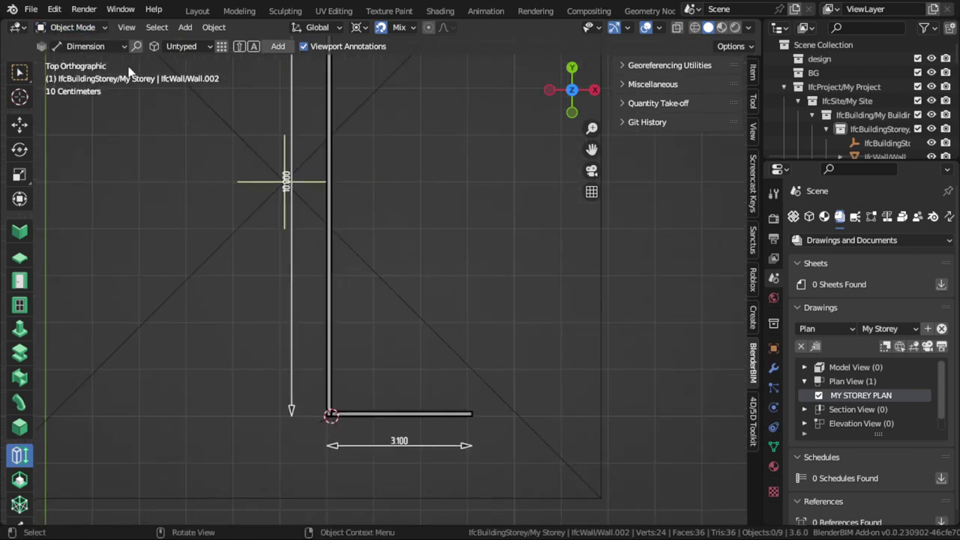
{"action": "left_click", "coordinate": [278, 47]}
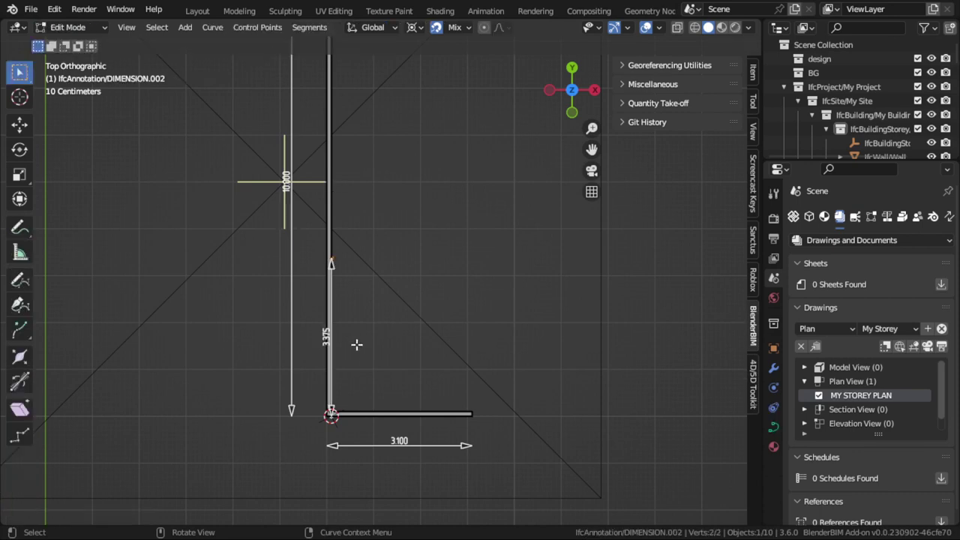
{"action": "key", "text": "g"}
{"action": "left_click", "coordinate": [251, 130]}
{"action": "middle_click_drag", "start_coordinate": [248, 132], "coordinate": [346, 355], "text": "shift"}
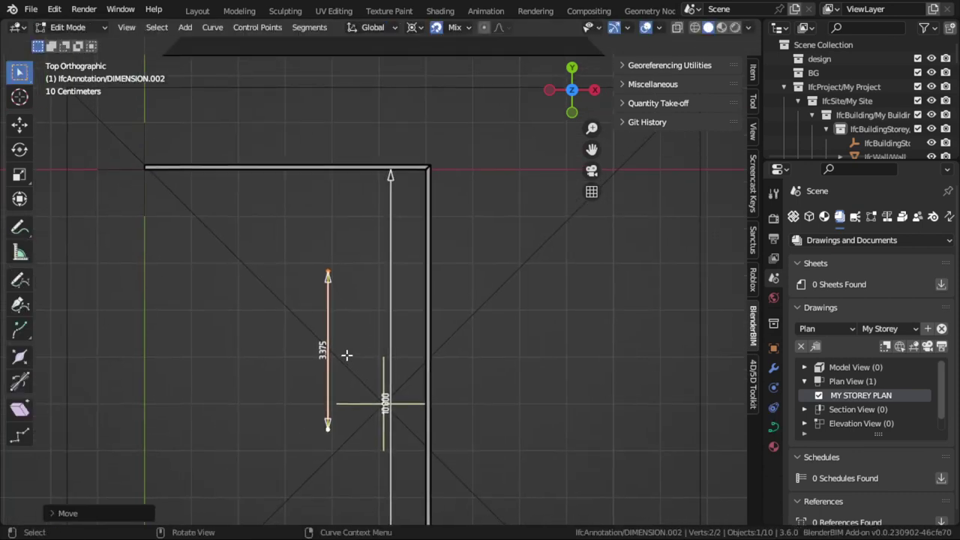
{"action": "key", "text": "g"}
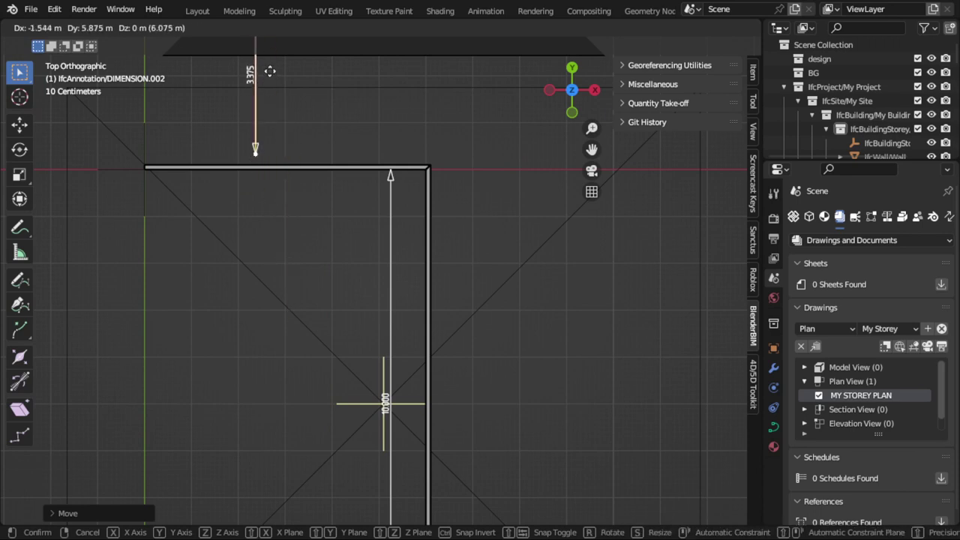
{"action": "left_click", "coordinate": [273, 75]}
{"action": "mouse_move", "coordinate": [302, 115]}
{"action": "middle_mouse_down", "text": "shift"}
{"action": "mouse_move", "coordinate": [326, 164]}
{"action": "mouse_move", "coordinate": [402, 194]}
{"action": "middle_mouse_up", "text": "shift"}
Step: Set the pivot to Bounding Box Center and rotate the dimension 90 degrees horizontal
{"action": "key", "text": "r"}
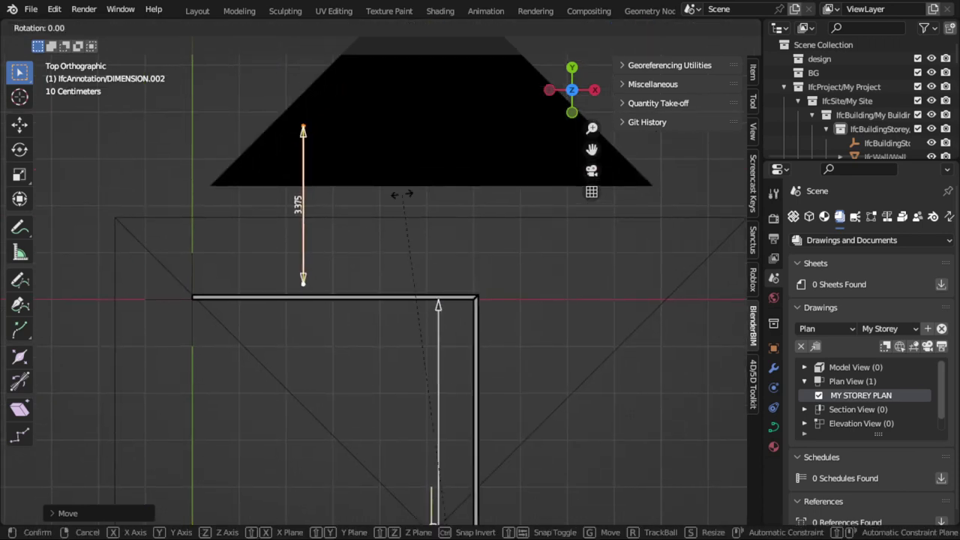
{"action": "key", "text": "Escape"}
{"action": "left_click", "coordinate": [415, 27]}
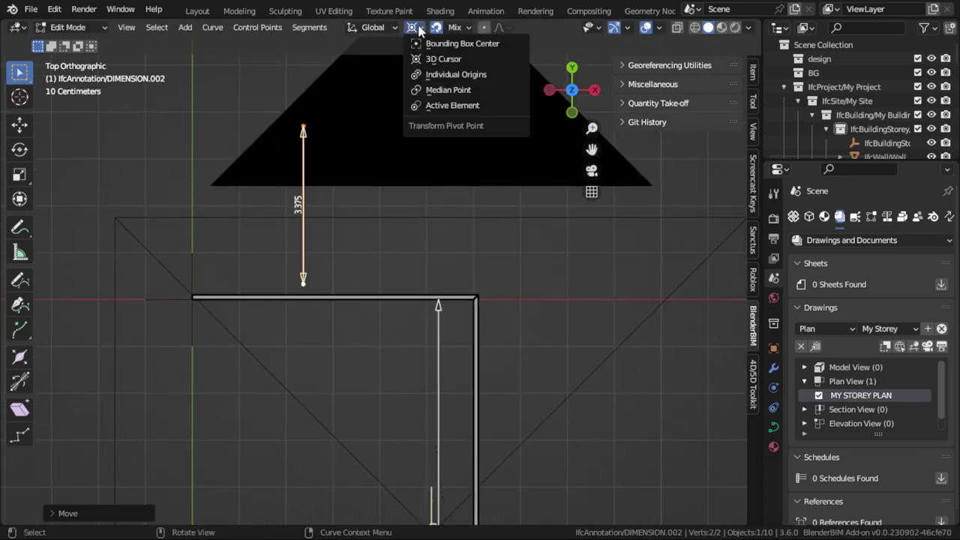
{"action": "left_click", "coordinate": [445, 40]}
{"action": "type", "text": "r90"}
{"action": "key", "text": "Return"}
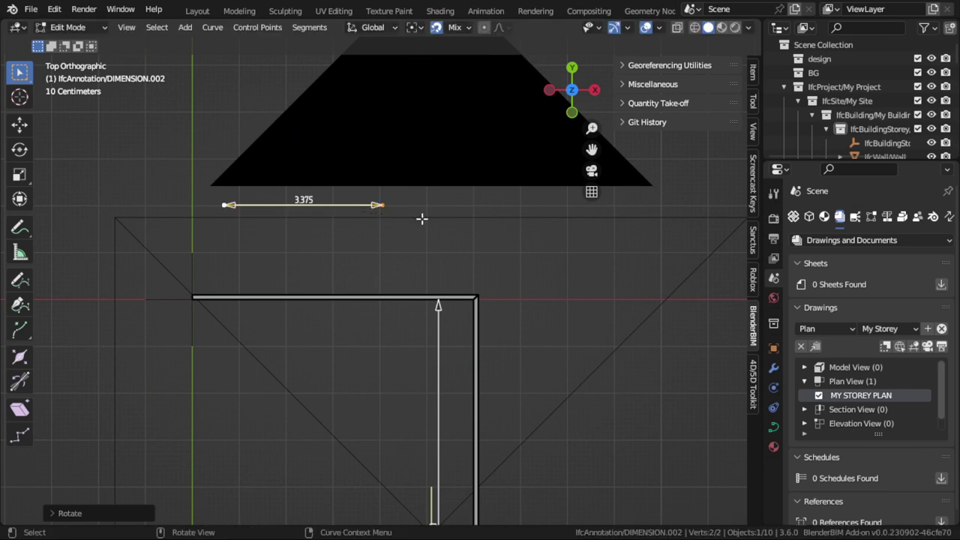
{"action": "scroll", "coordinate": [384, 199], "scroll_direction": "up", "scroll_amount": 2}
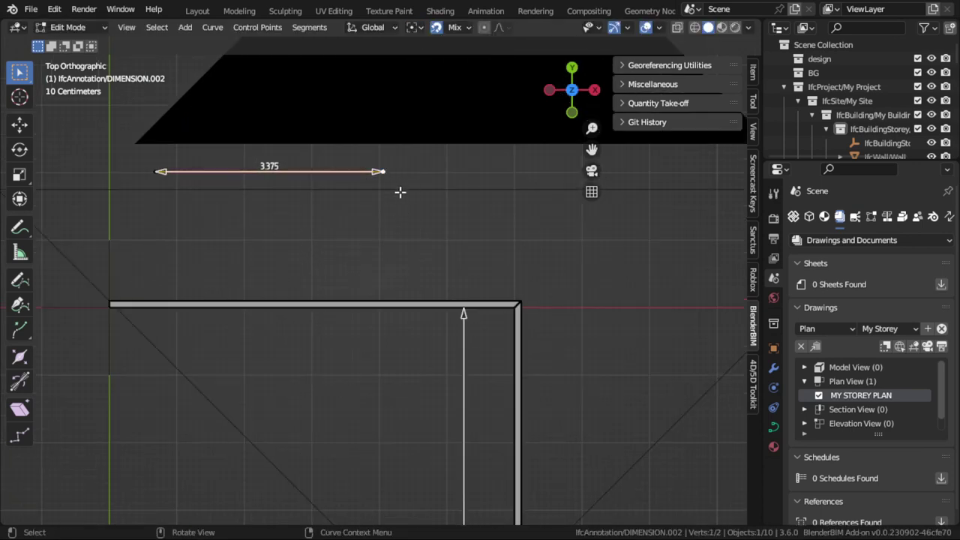
Step: Snap the dimension's right and left ends along X to the top wall's corners
{"action": "key", "text": "g"}
{"action": "key", "text": "x"}
{"action": "left_click", "coordinate": [524, 301]}
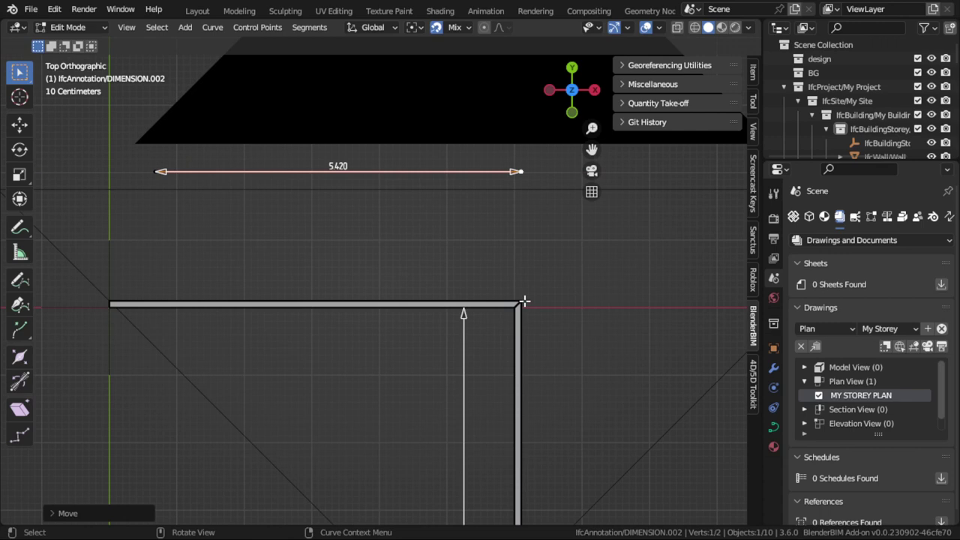
{"action": "left_click", "coordinate": [157, 173]}
{"action": "key", "text": "g"}
{"action": "key", "text": "x"}
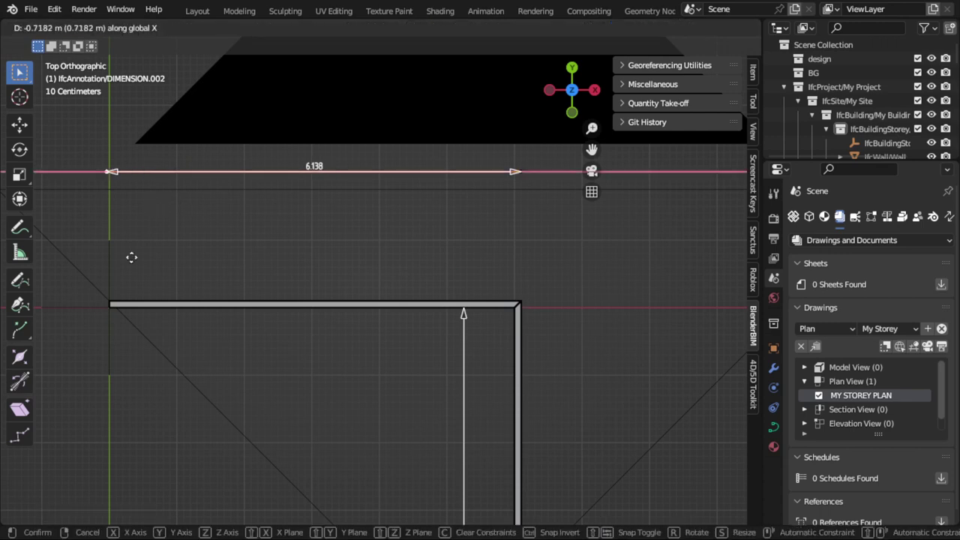
{"action": "left_click", "coordinate": [113, 301]}
Step: Move the 6.100 dimension just above the wall and duplicate it
{"action": "key", "text": "a"}
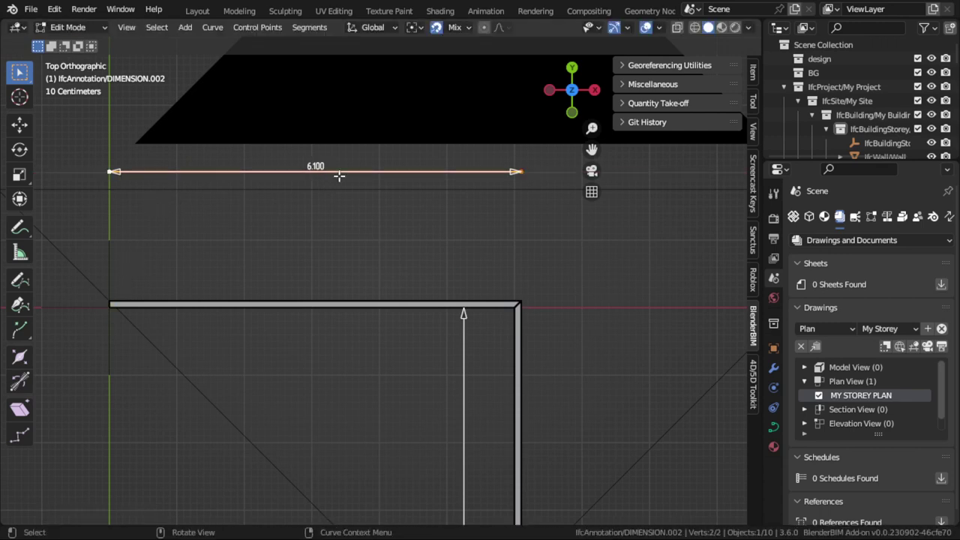
{"action": "key", "text": "g"}
{"action": "key", "text": "y"}
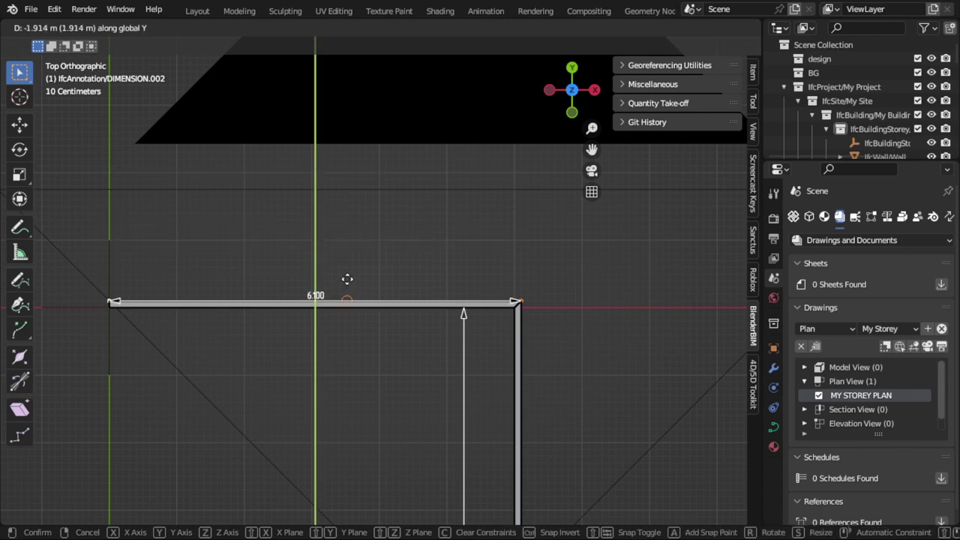
{"action": "left_click", "coordinate": [350, 272]}
{"action": "scroll", "coordinate": [543, 293], "scroll_direction": "up", "scroll_amount": 2}
{"action": "left_click", "coordinate": [582, 261]}
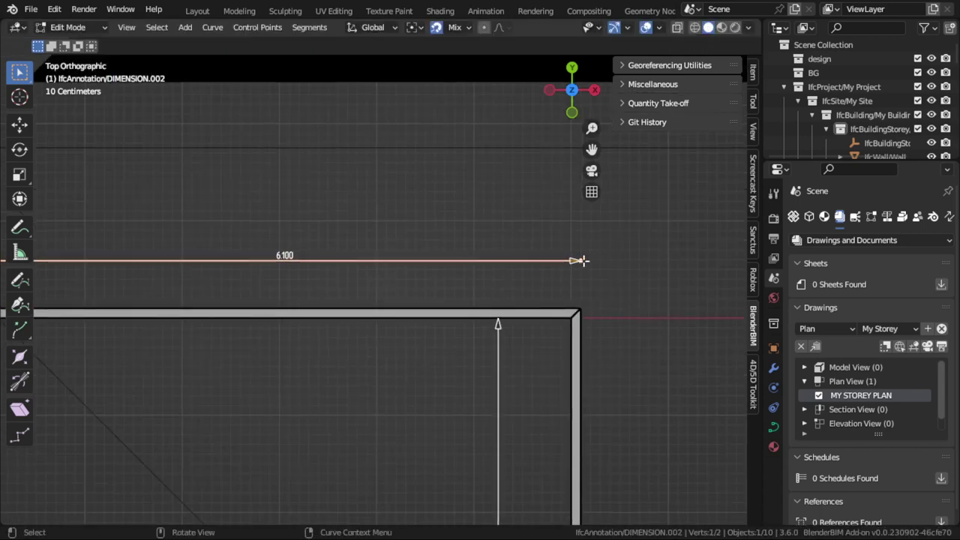
{"action": "scroll", "coordinate": [501, 261], "scroll_direction": "down", "scroll_amount": 2}
{"action": "key", "text": "a"}
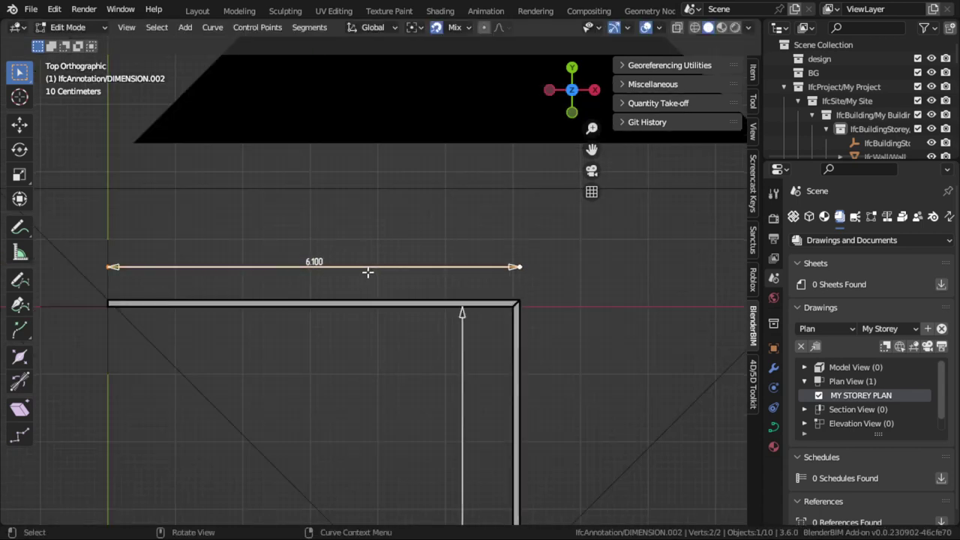
{"action": "key", "text": "shift+d"}
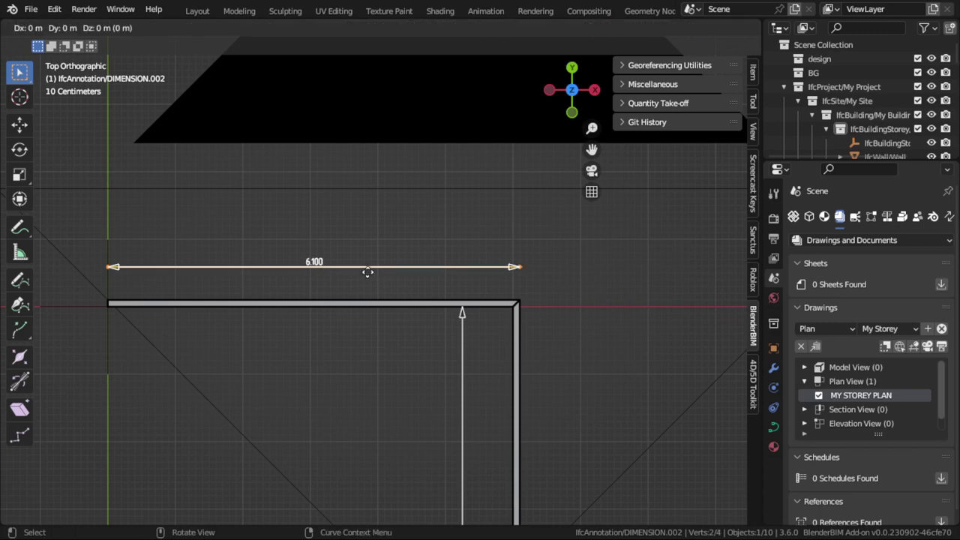
Step: Place the duplicate below and shorten its right end along X so it reads 6.000
{"action": "key", "text": "y"}
{"action": "left_click", "coordinate": [371, 366]}
{"action": "scroll", "coordinate": [570, 365], "scroll_direction": "up", "scroll_amount": 1}
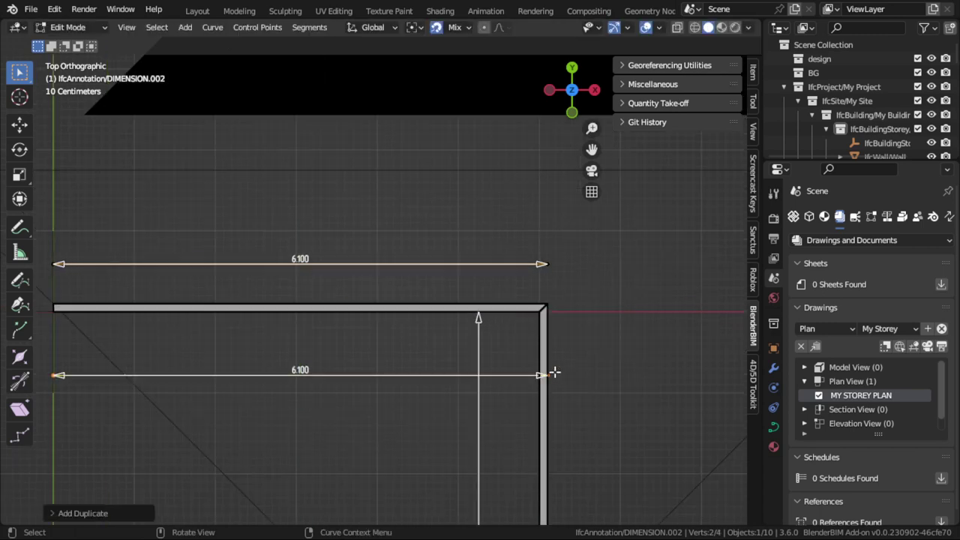
{"action": "left_click", "coordinate": [554, 372]}
{"action": "key", "text": "g"}
{"action": "key", "text": "x"}
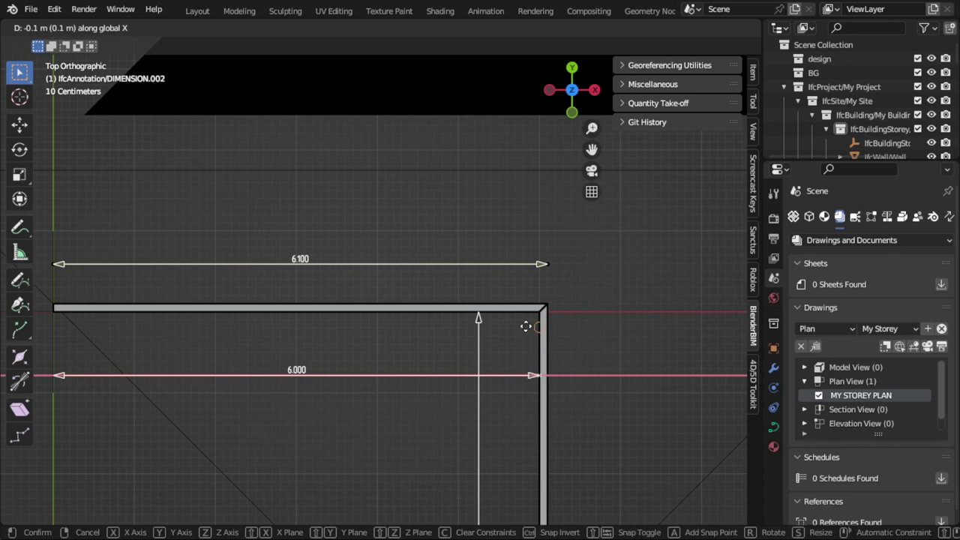
{"action": "left_click", "coordinate": [531, 314]}
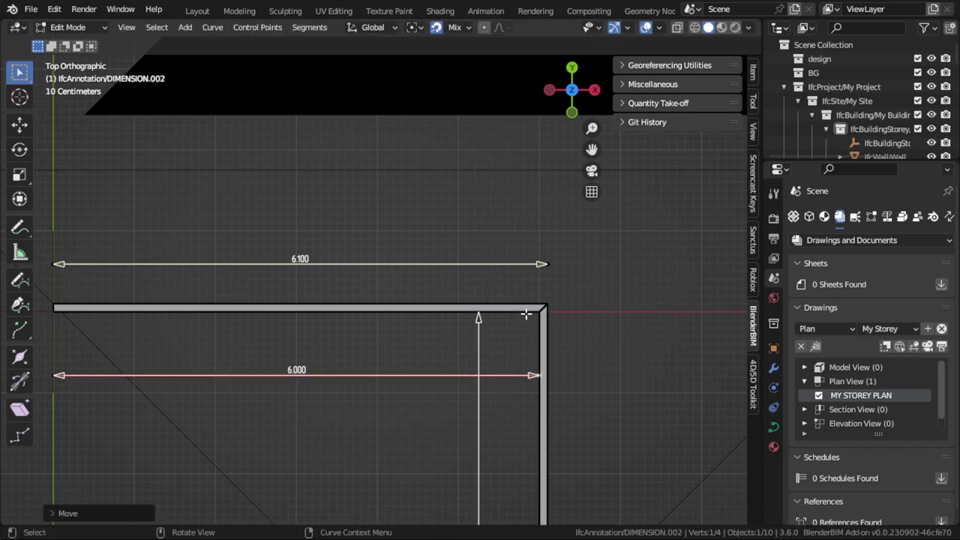
Step: Return to Object Mode and frame the whole plan with its four dimensions
{"action": "key", "text": "Tab"}
{"action": "left_click", "coordinate": [505, 355]}
{"action": "scroll", "coordinate": [477, 319], "scroll_direction": "down", "scroll_amount": 4}
{"action": "middle_click_drag", "start_coordinate": [477, 318], "coordinate": [470, 255], "text": "shift"}
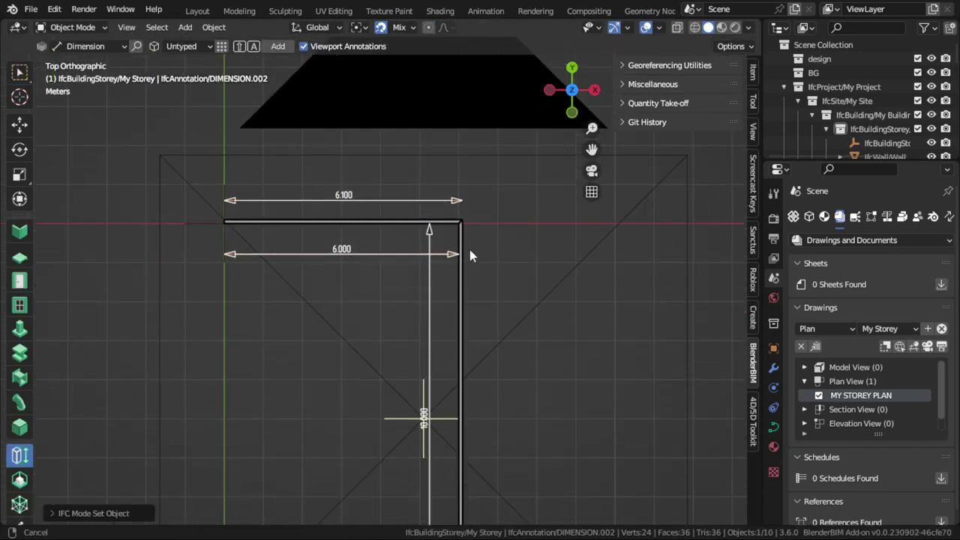
{"action": "scroll", "coordinate": [469, 255], "scroll_direction": "down", "scroll_amount": 4}
{"action": "scroll", "coordinate": [450, 324], "scroll_direction": "up", "scroll_amount": 2}
{"action": "scroll", "coordinate": [455, 308], "scroll_direction": "up", "scroll_amount": 1}
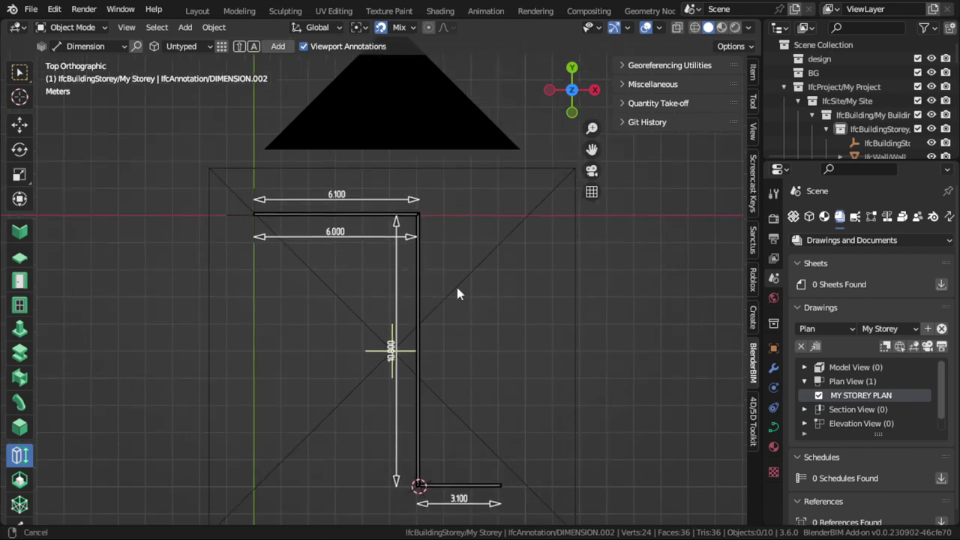
{"action": "middle_click_drag", "start_coordinate": [457, 294], "coordinate": [409, 255], "text": "shift"}
Step: From the camera view, create MY STOREY PLAN.svg and review it in the browser preview
{"action": "key", "text": "KP_0"}
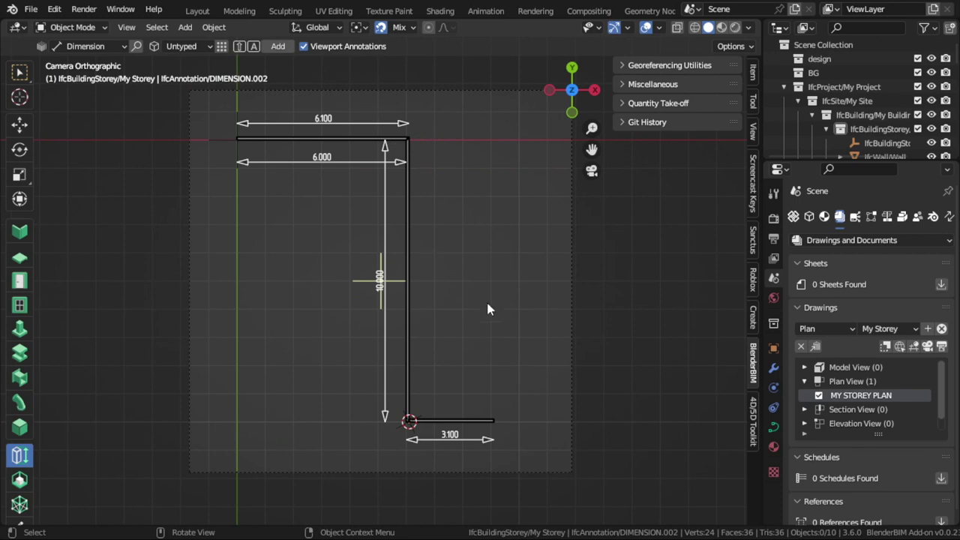
{"action": "left_click", "coordinate": [942, 347]}
{"action": "left_click_drag", "start_coordinate": [85, 75], "coordinate": [499, 189]}
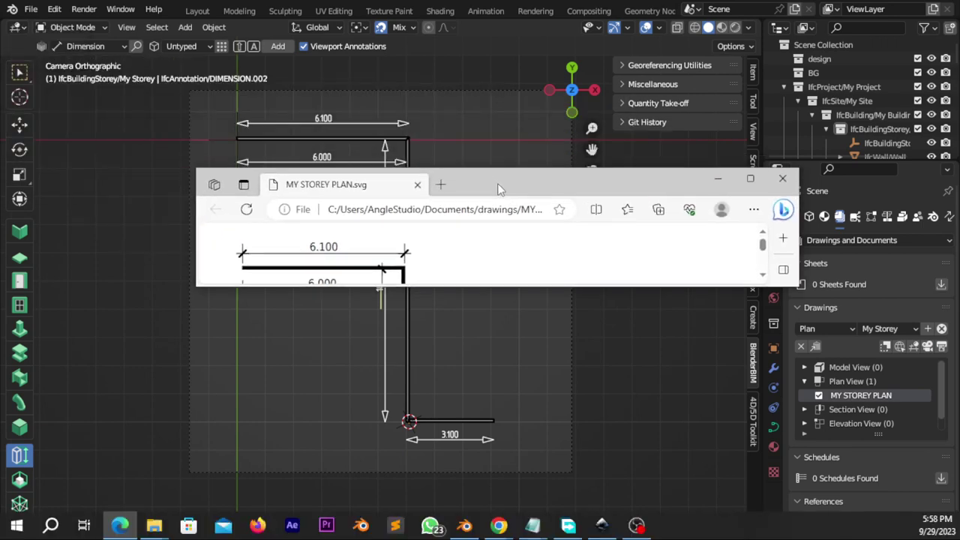
{"action": "double_click", "coordinate": [499, 189]}
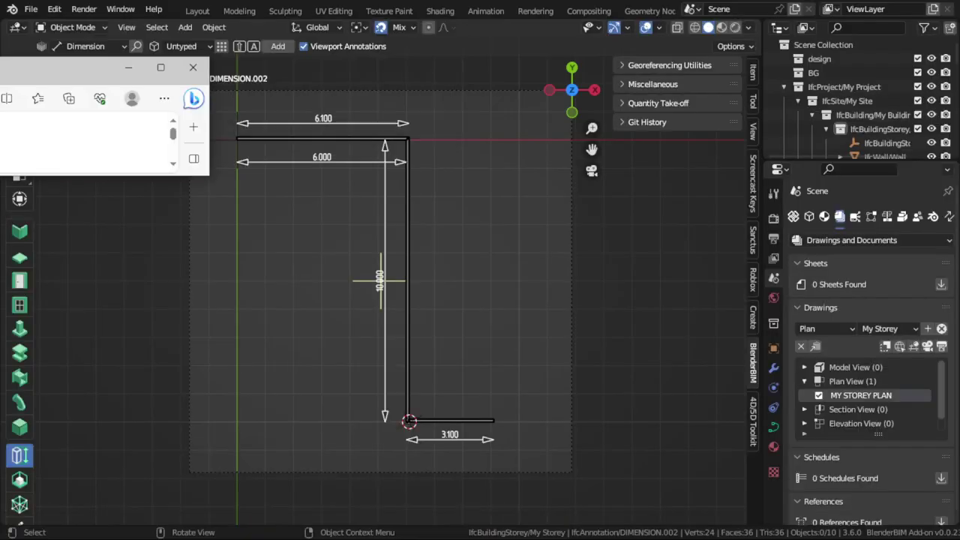
{"action": "key", "text": "super+Down"}
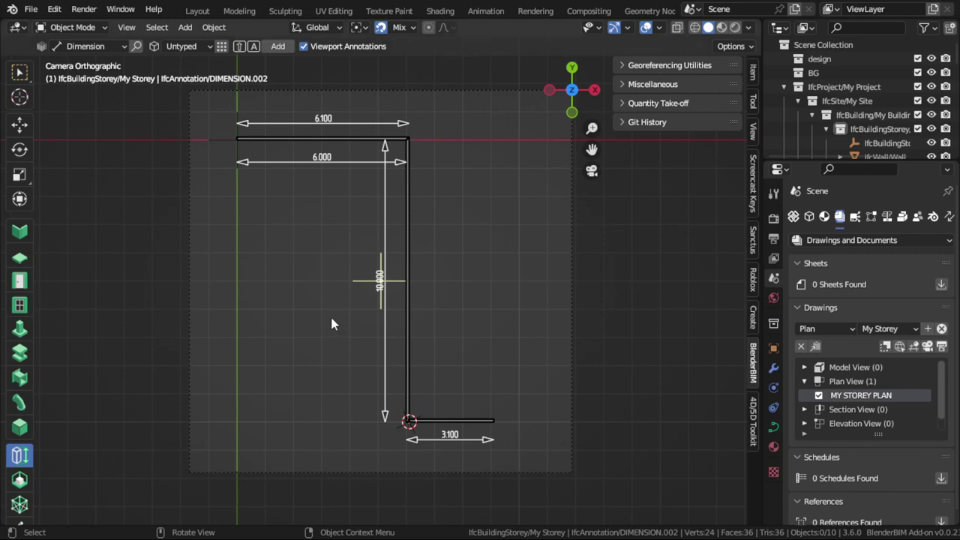
Step: In Inkscape, fill the wall line group red
{"action": "key", "text": "alt+Tab"}
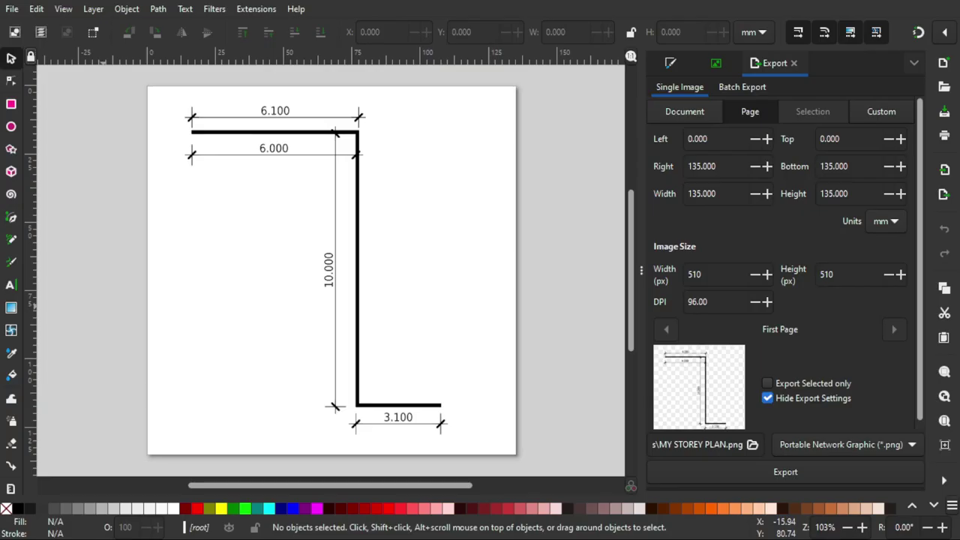
{"action": "key", "text": "alt+f"}
{"action": "key", "text": "Escape"}
{"action": "left_click", "coordinate": [292, 154]}
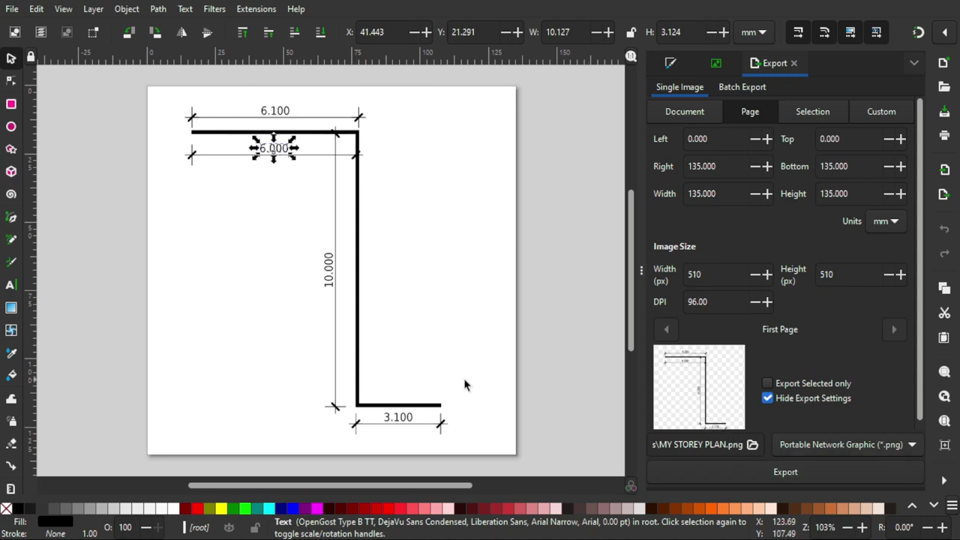
{"action": "left_click", "coordinate": [402, 417]}
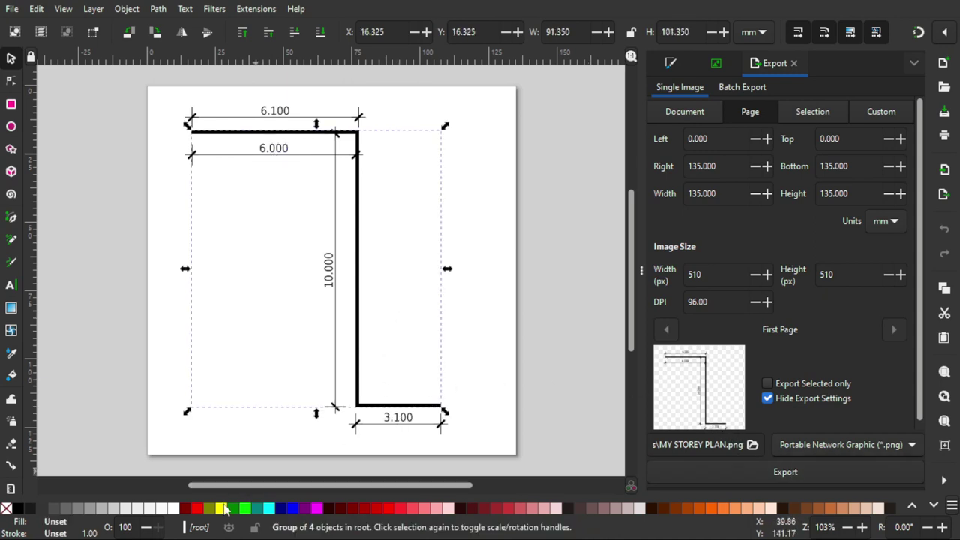
{"action": "left_click", "coordinate": [199, 510]}
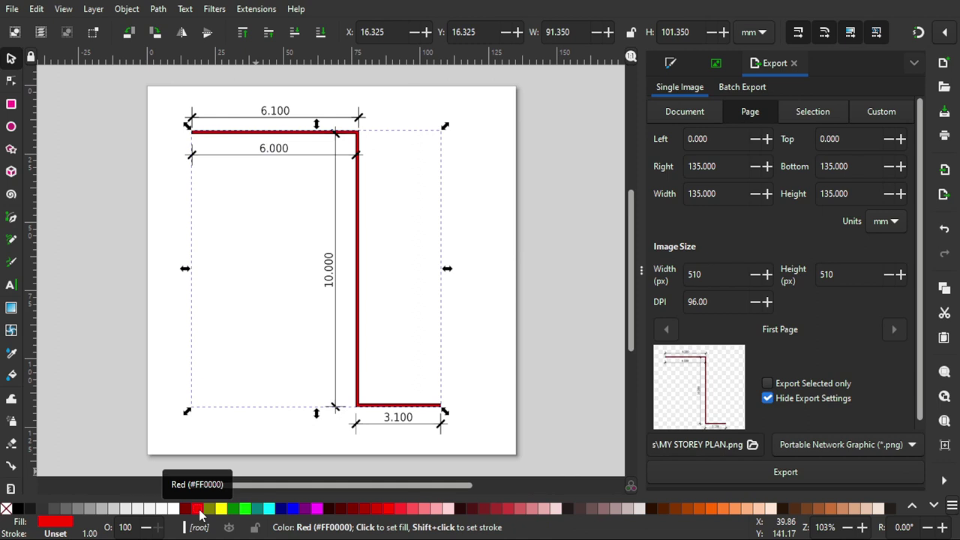
Step: Colour the 3.100 dimension text orange and its dimension line fill lime
{"action": "left_click", "coordinate": [413, 434]}
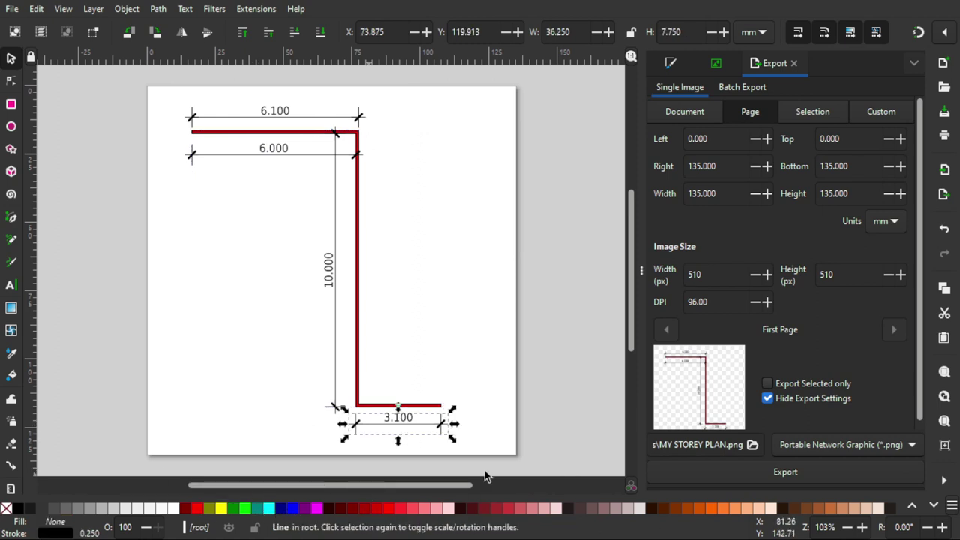
{"action": "left_click", "coordinate": [715, 510]}
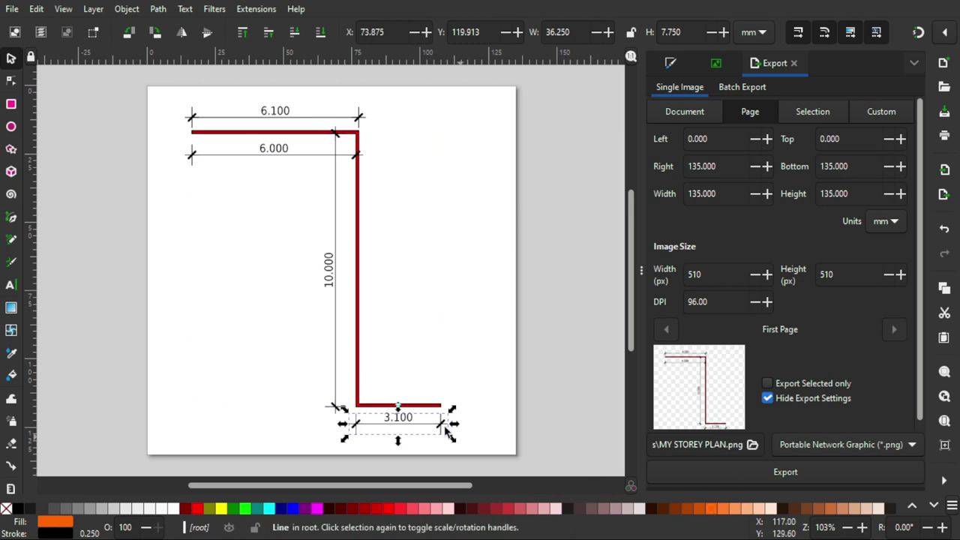
{"action": "left_click", "coordinate": [409, 379]}
{"action": "left_click", "coordinate": [404, 421]}
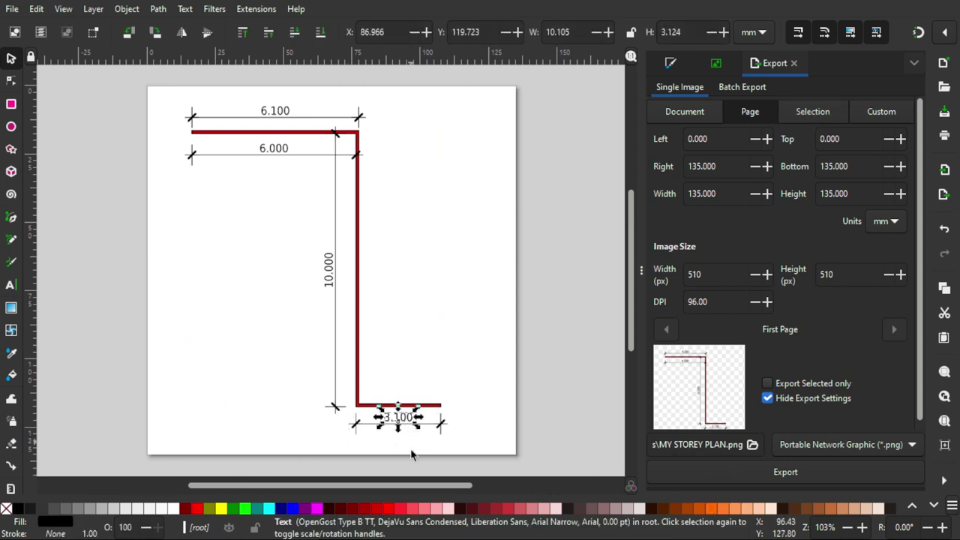
{"action": "left_click", "coordinate": [712, 514]}
{"action": "left_click", "coordinate": [445, 321]}
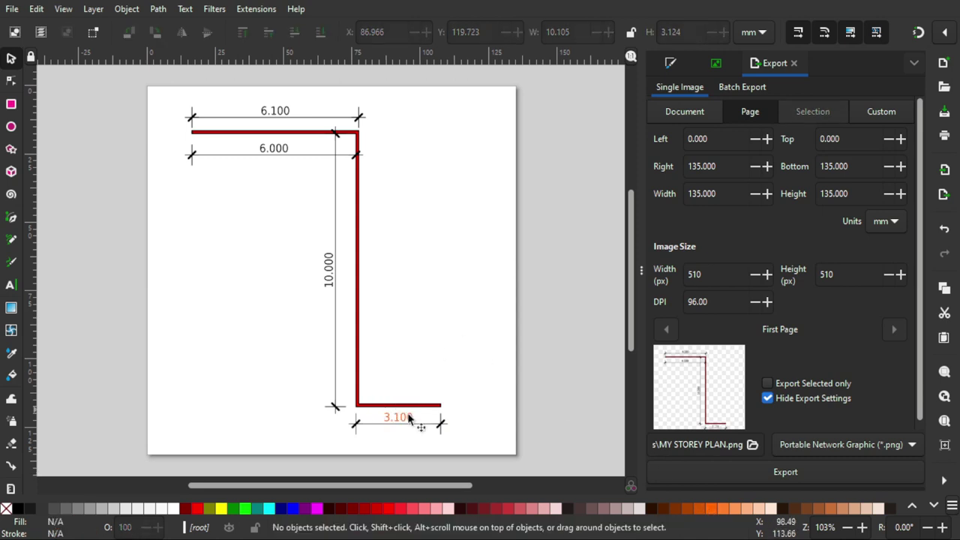
{"action": "left_click", "coordinate": [444, 426]}
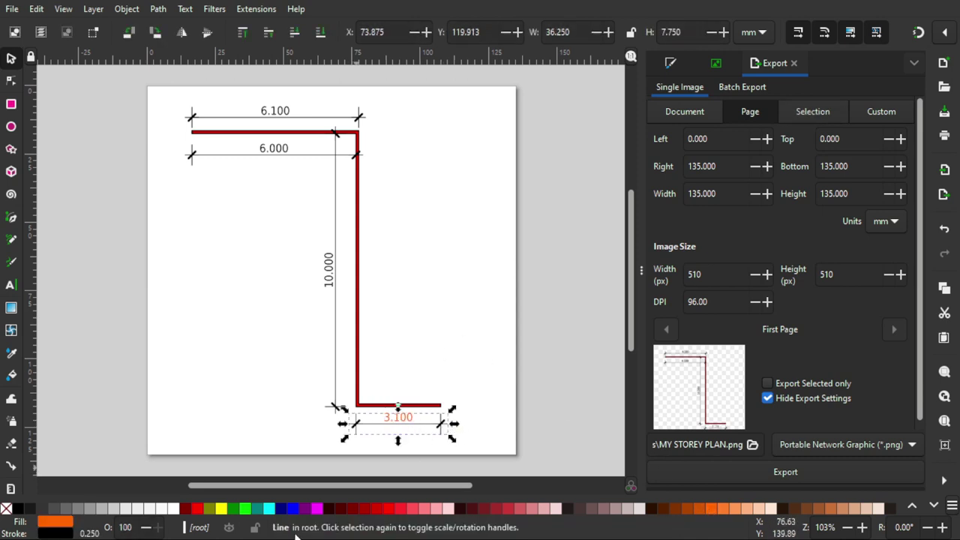
{"action": "left_click", "coordinate": [246, 512]}
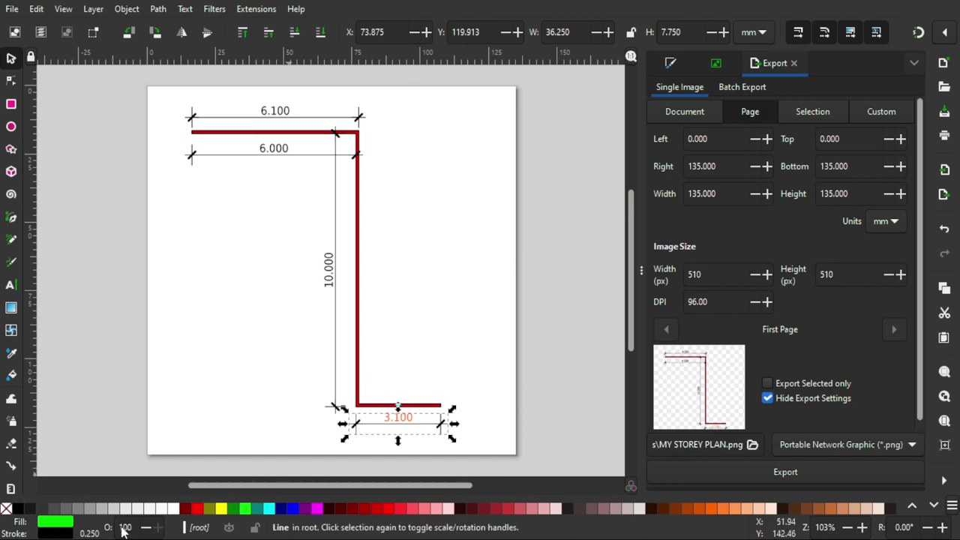
Step: Give the 3.100 dimension line a fuchsia stroke via Fill and Stroke
{"action": "key", "text": "ctrl+shift+f"}
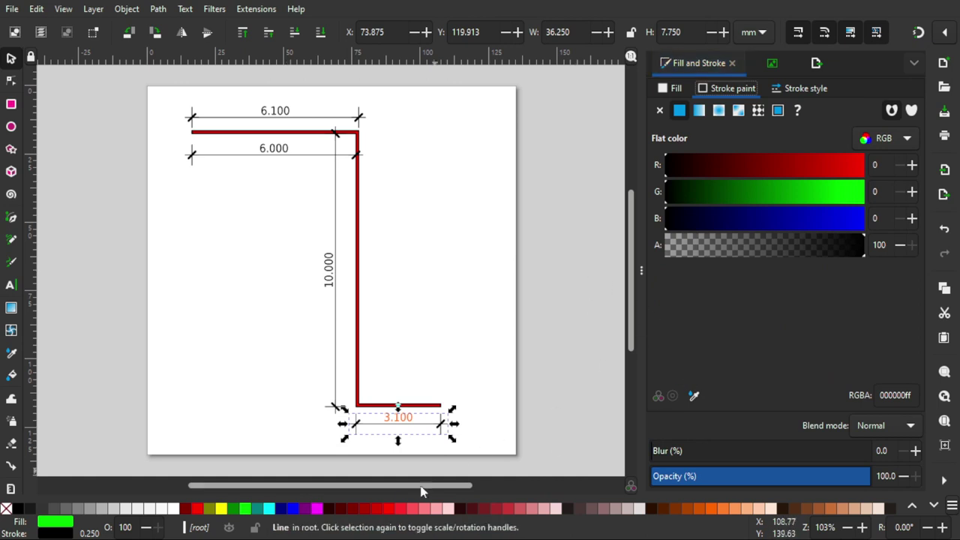
{"action": "left_click", "coordinate": [323, 510], "text": "shift"}
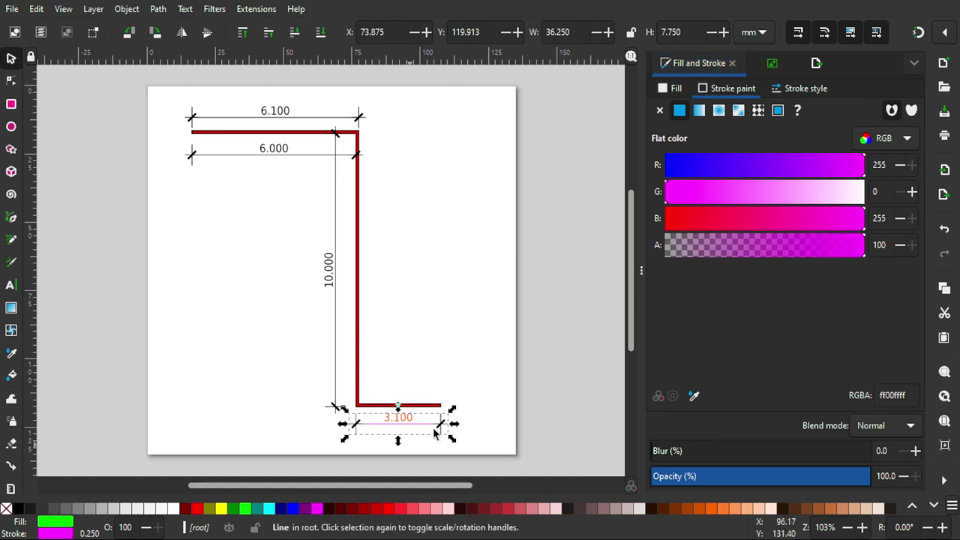
{"action": "left_click", "coordinate": [503, 375]}
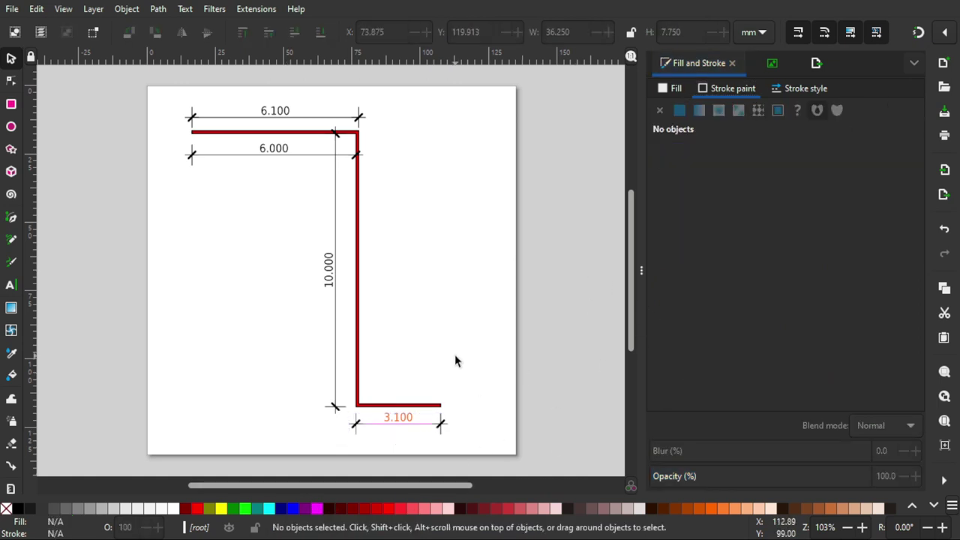
Step: Restroke the wall line group blue so the walls appear purple
{"action": "left_click", "coordinate": [357, 318]}
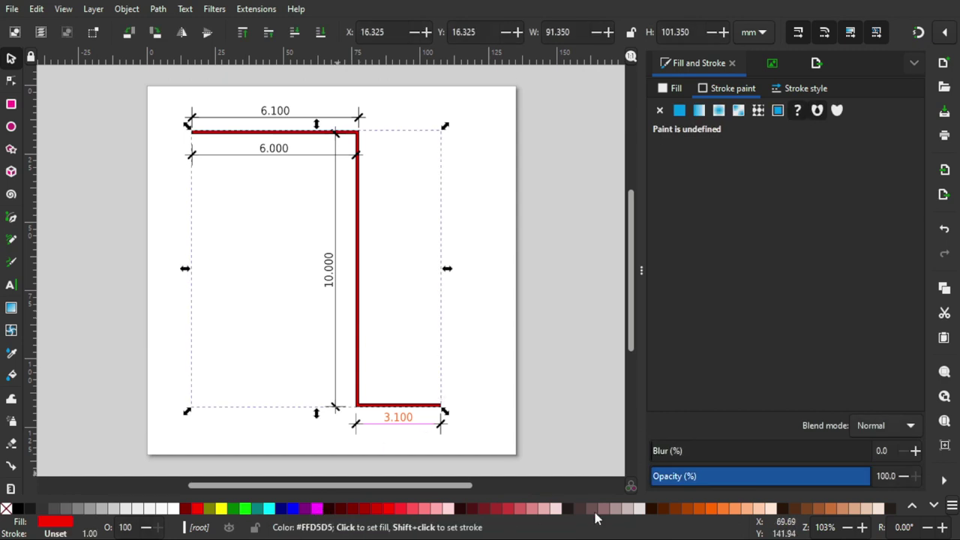
{"action": "left_click", "coordinate": [712, 513], "text": "shift"}
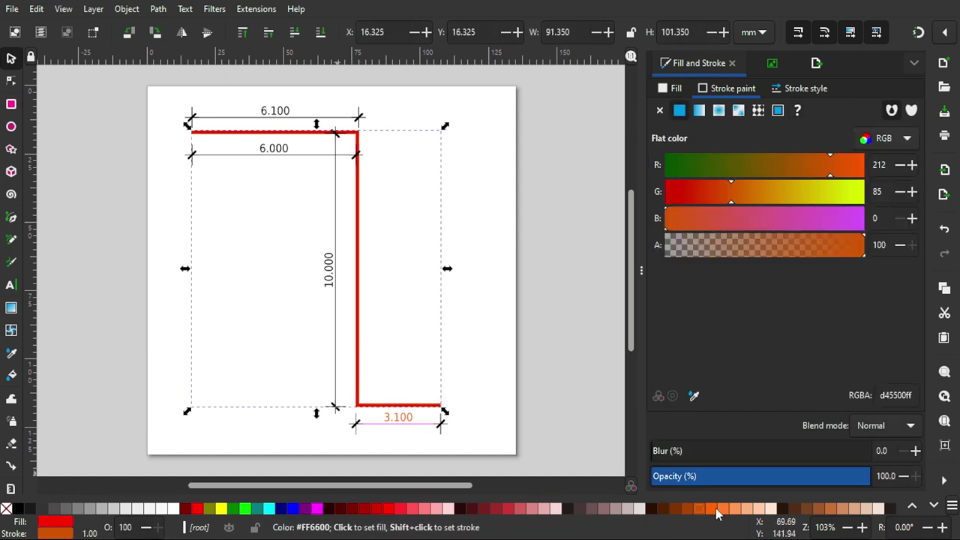
{"action": "left_click", "coordinate": [315, 510], "text": "shift"}
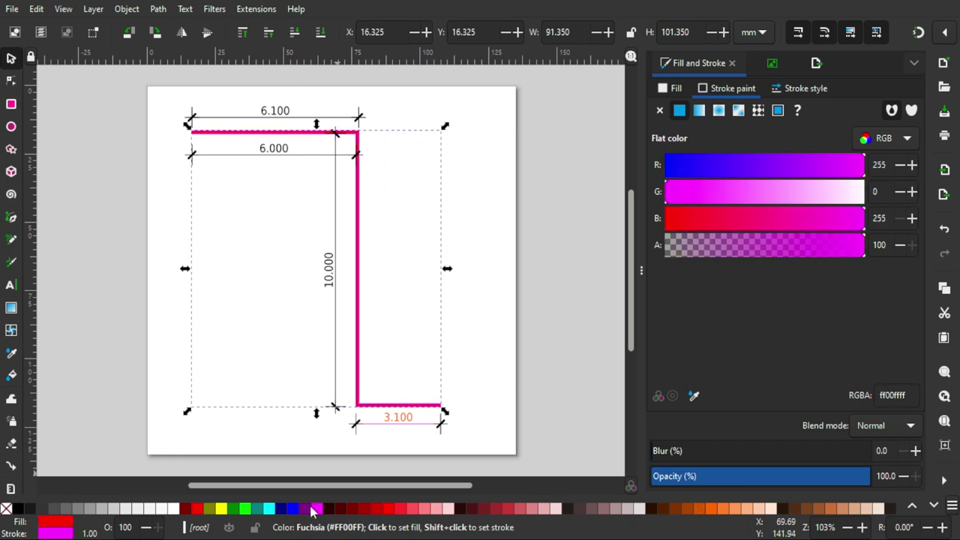
{"action": "left_click", "coordinate": [295, 513], "text": "shift"}
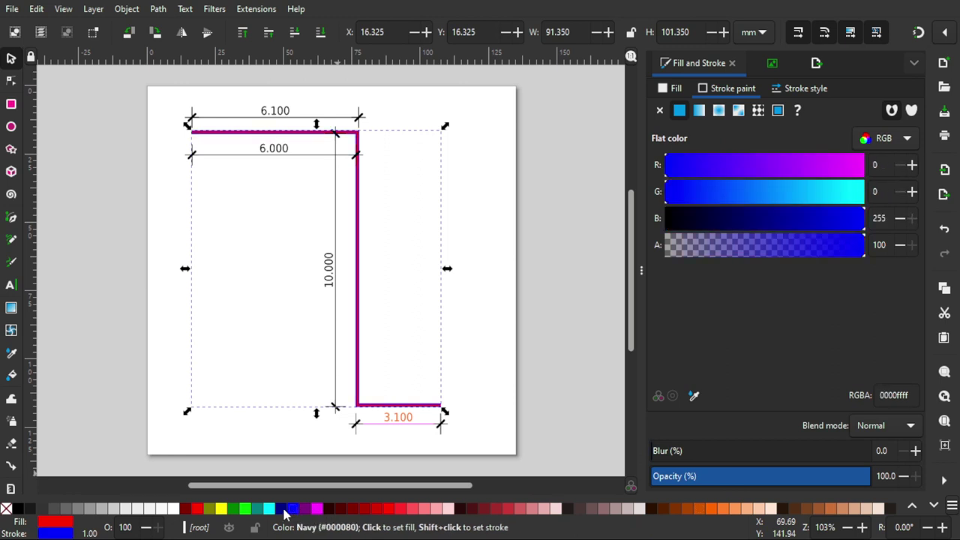
{"action": "left_click", "coordinate": [402, 264]}
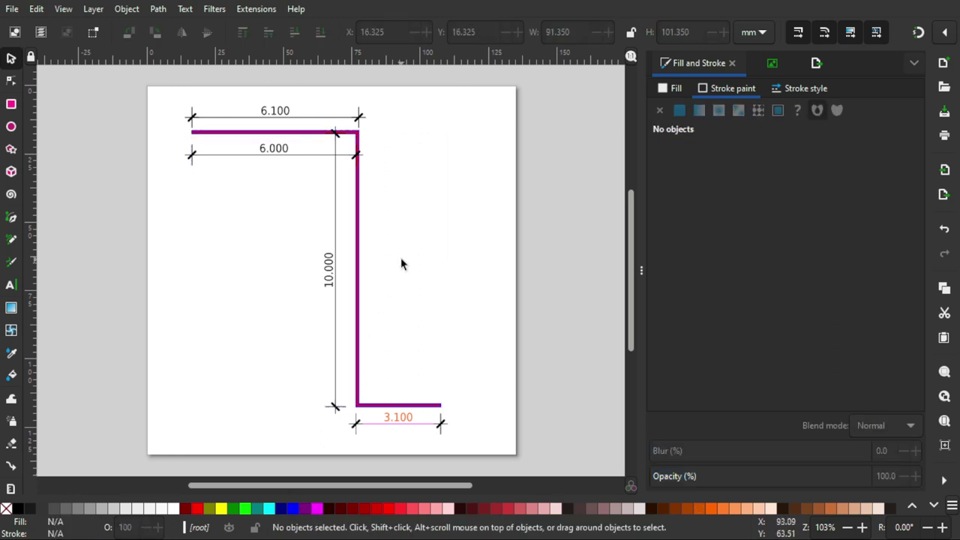